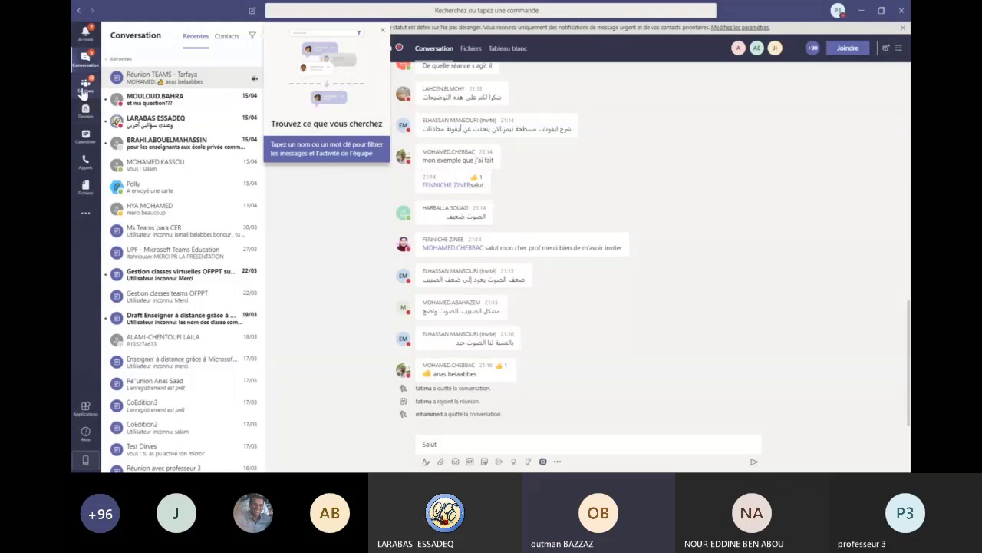
Open the "Lycée Omar Khayam ECO 1/2" team from the list of teams.
click(84, 90)
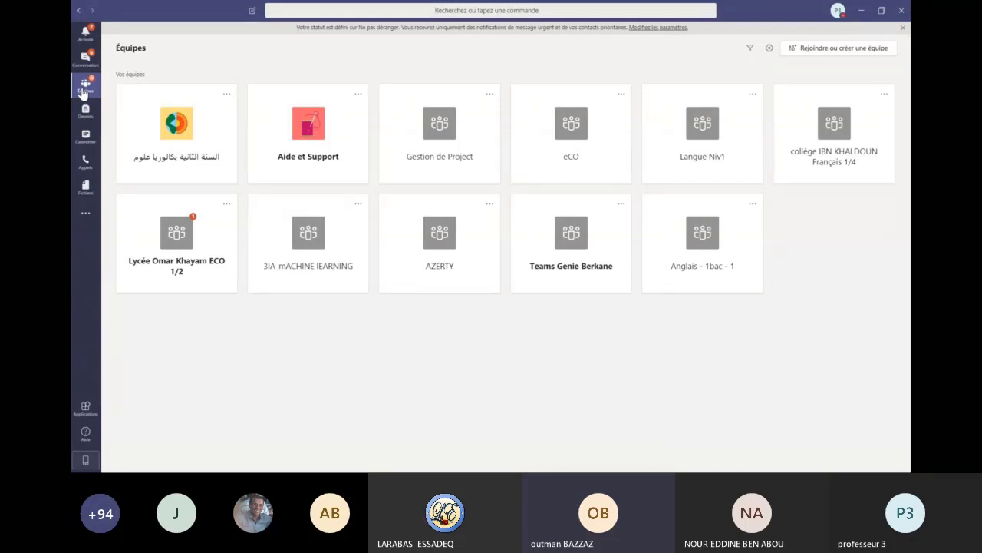
click(200, 261)
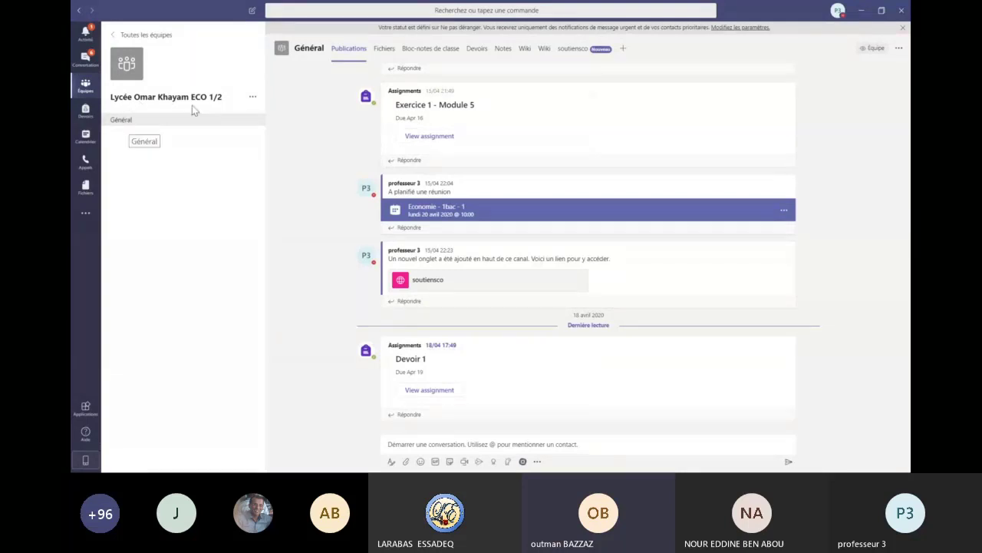
click(253, 98)
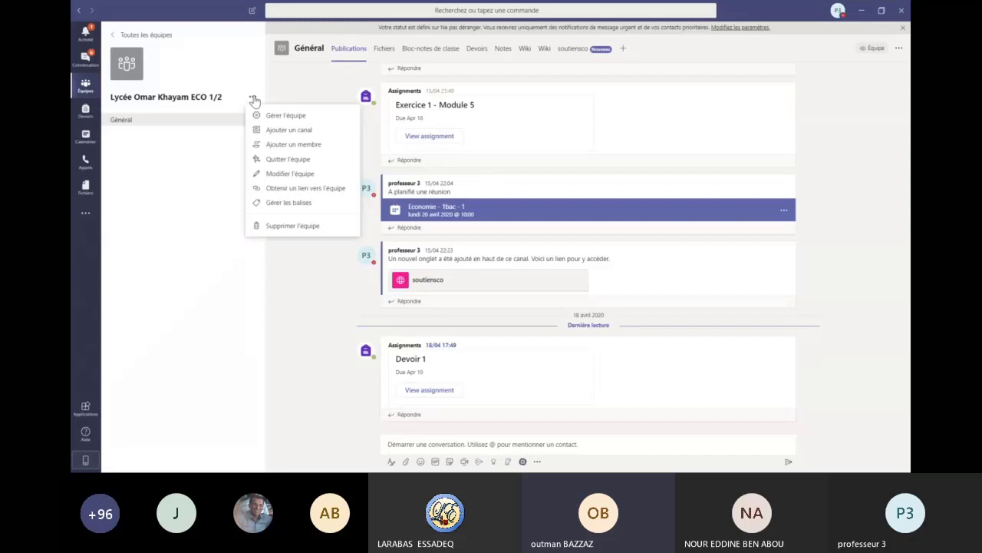
click(274, 130)
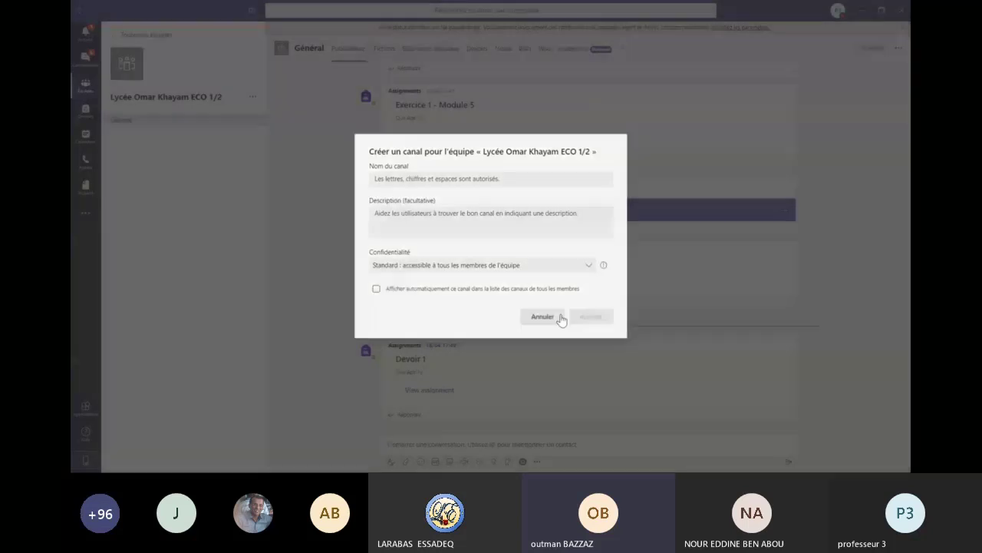
click(561, 320)
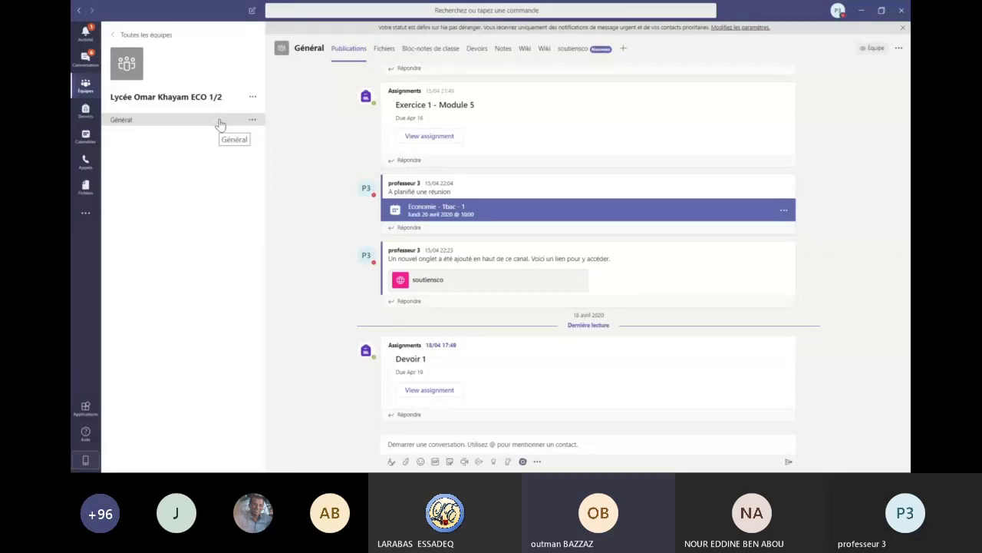
Start a new post in the Général channel's Publications and set its type to Annonce.
click(381, 49)
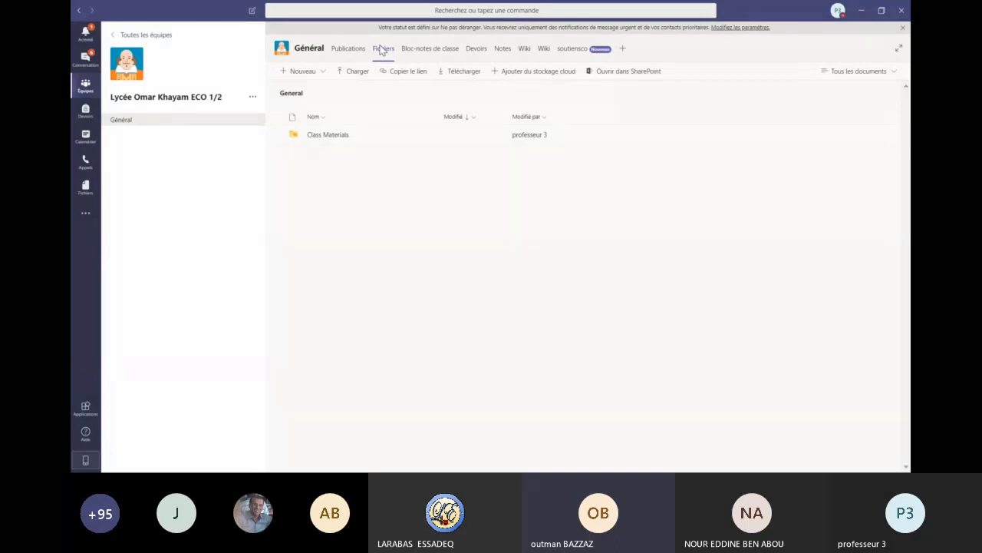
click(347, 48)
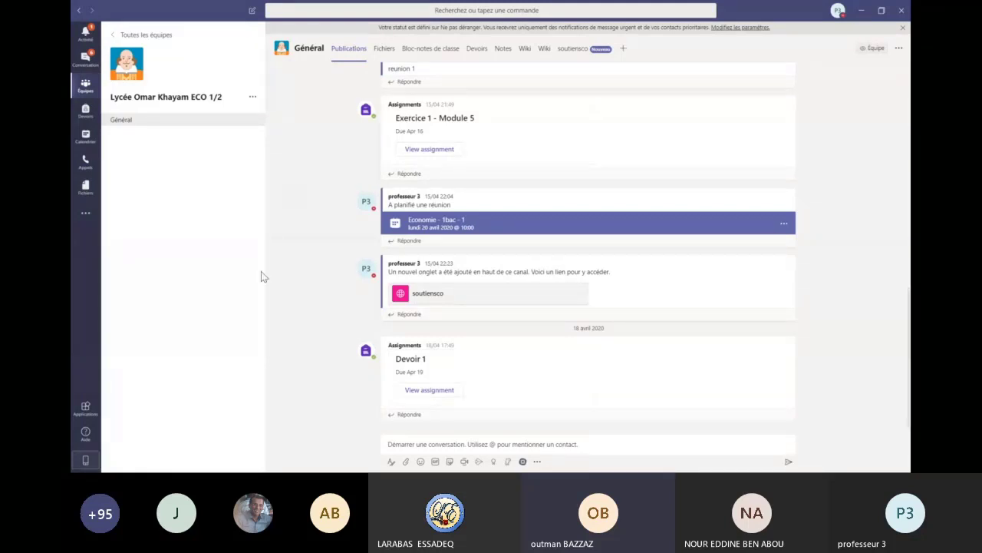
click(392, 463)
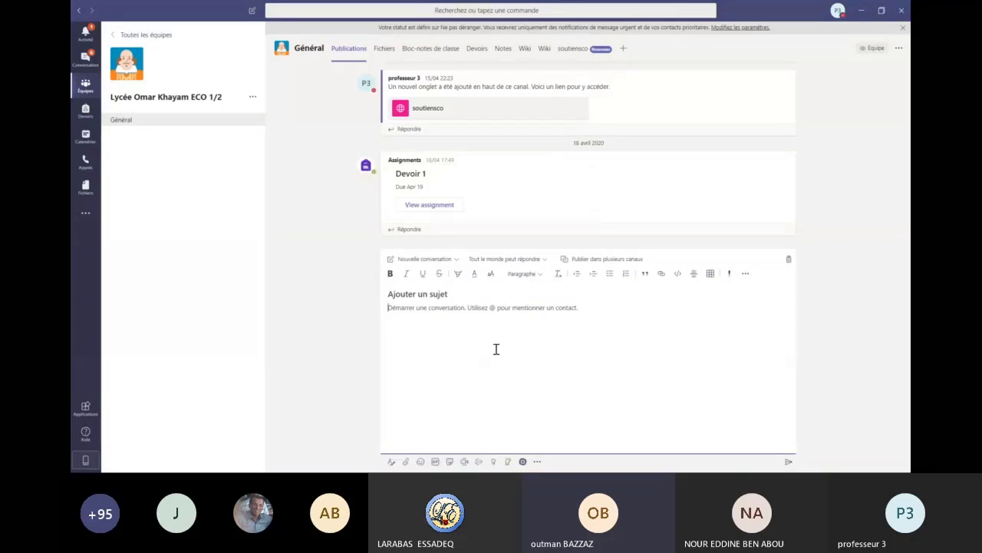
click(454, 260)
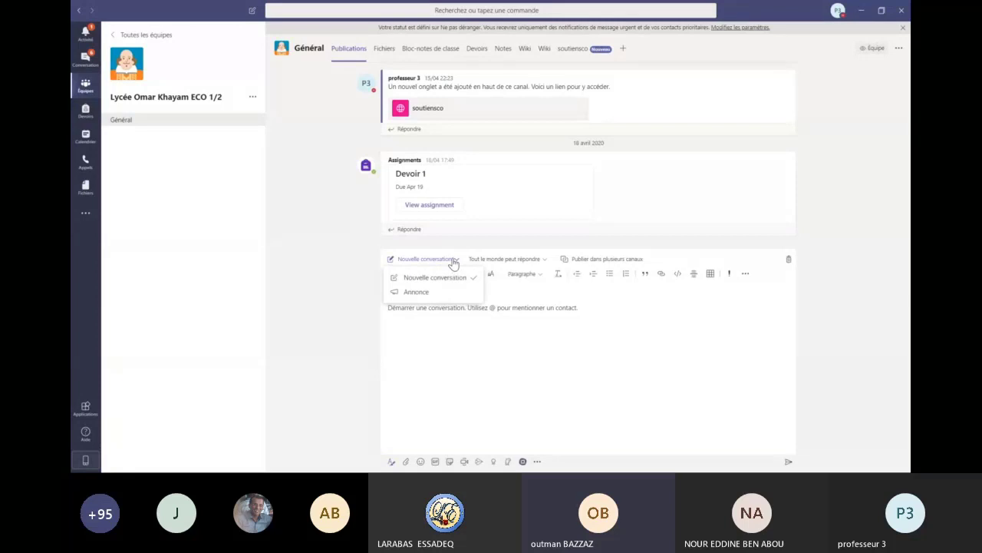
click(418, 292)
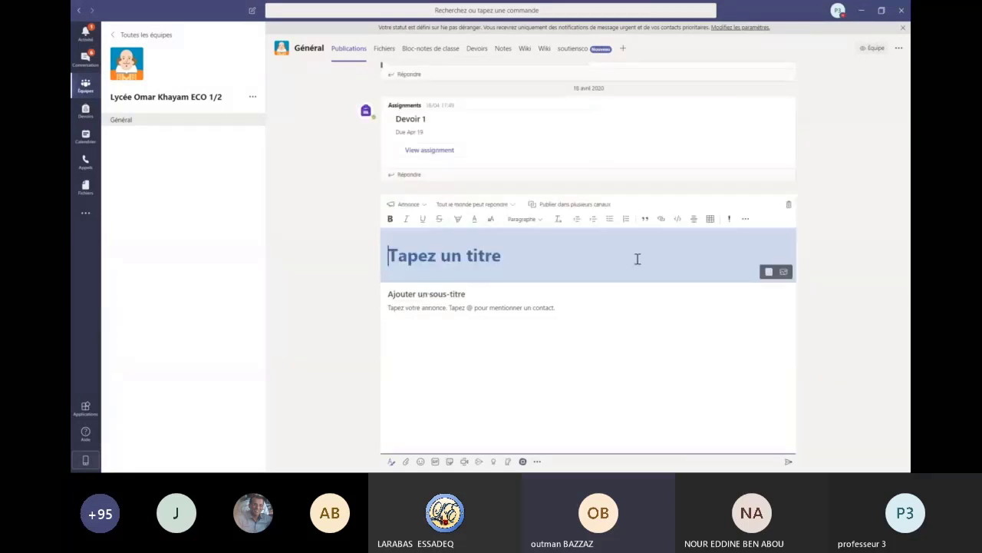
Set the background colour of the announcement's title banner to Orange vif.
click(768, 274)
click(768, 274)
click(768, 274)
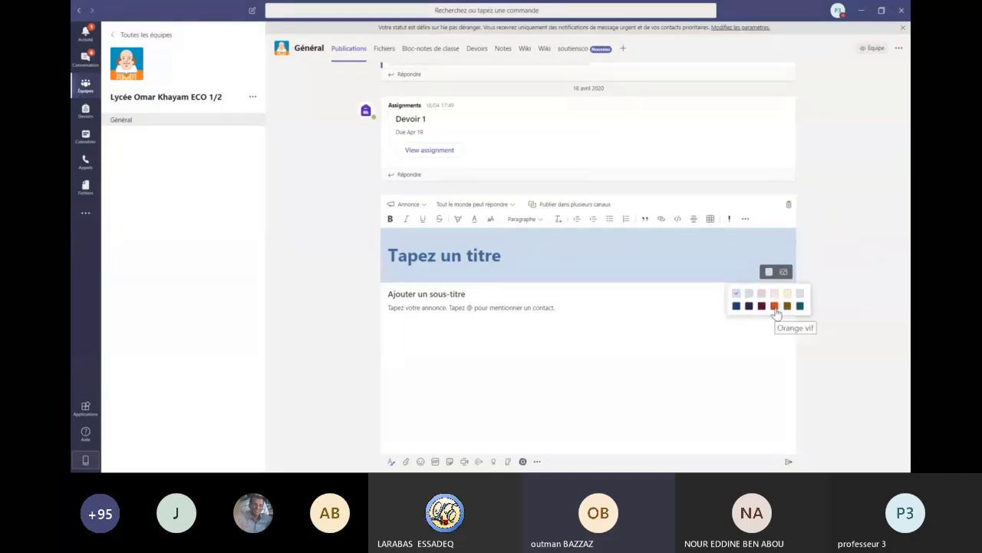
click(775, 306)
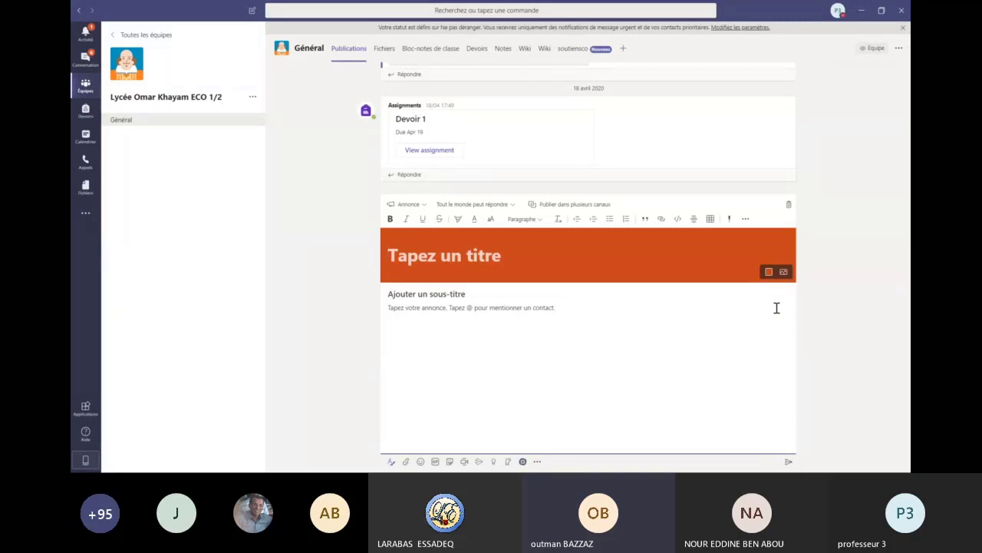
View the contents of the Class Materials folder in the Général channel's files.
click(388, 48)
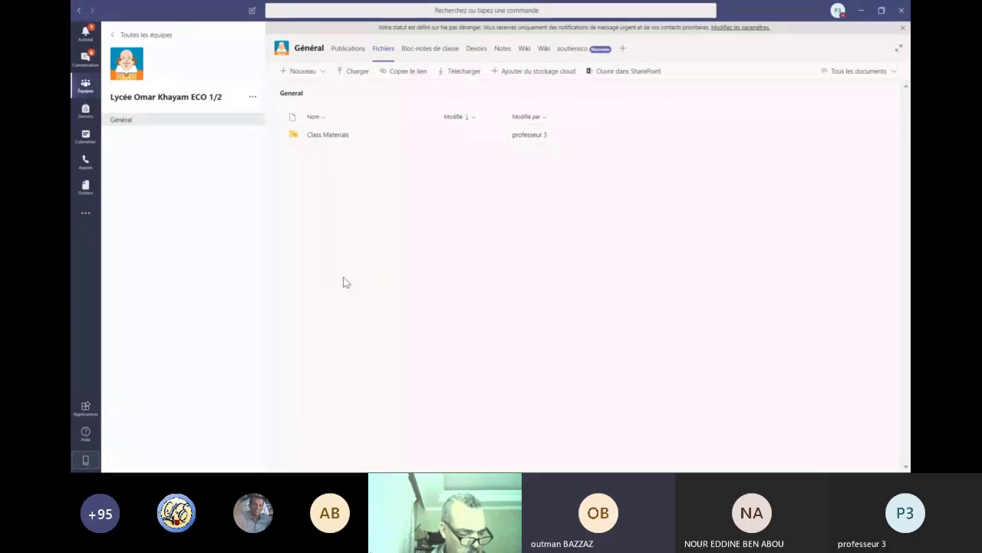
click(325, 136)
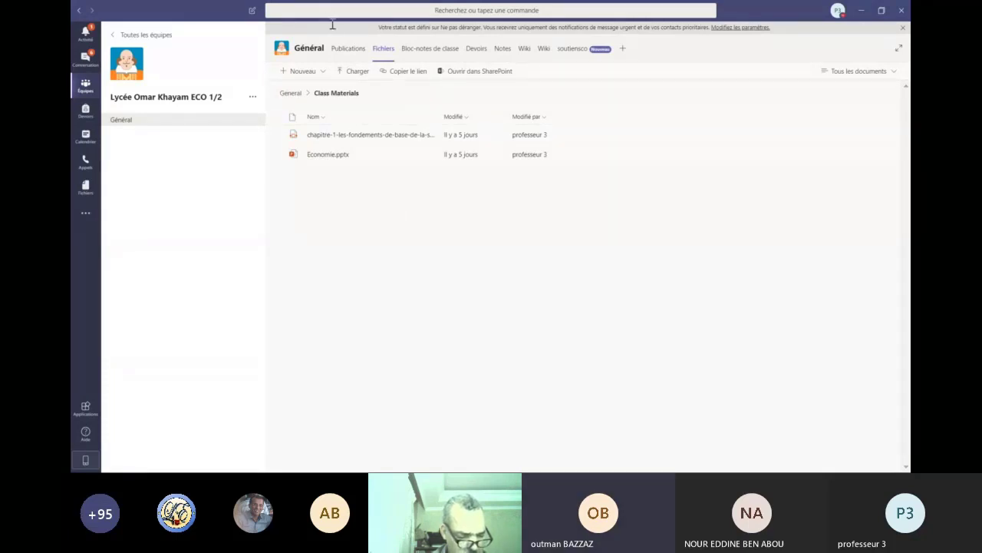
Open the Exercice1 page in the content library section of the class notebook.
click(412, 50)
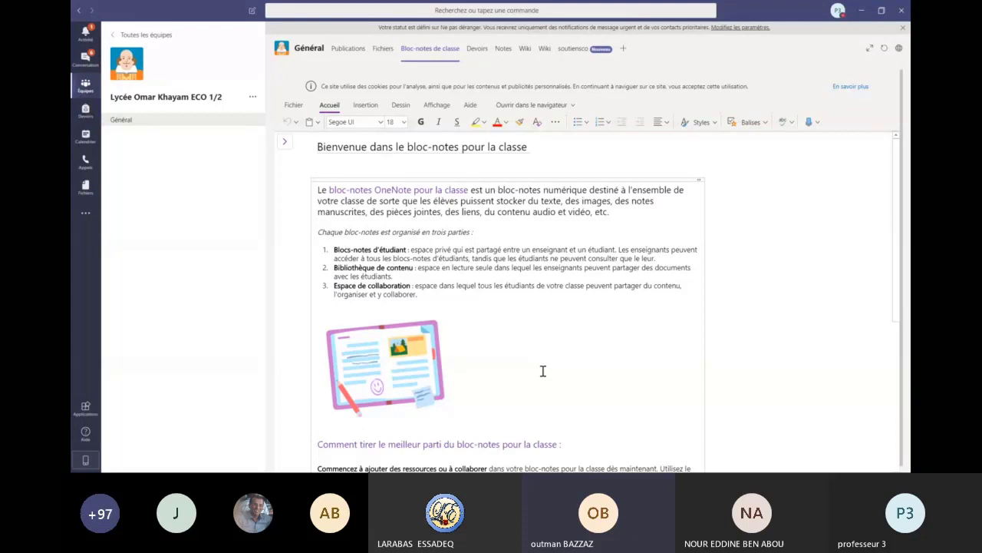
click(284, 142)
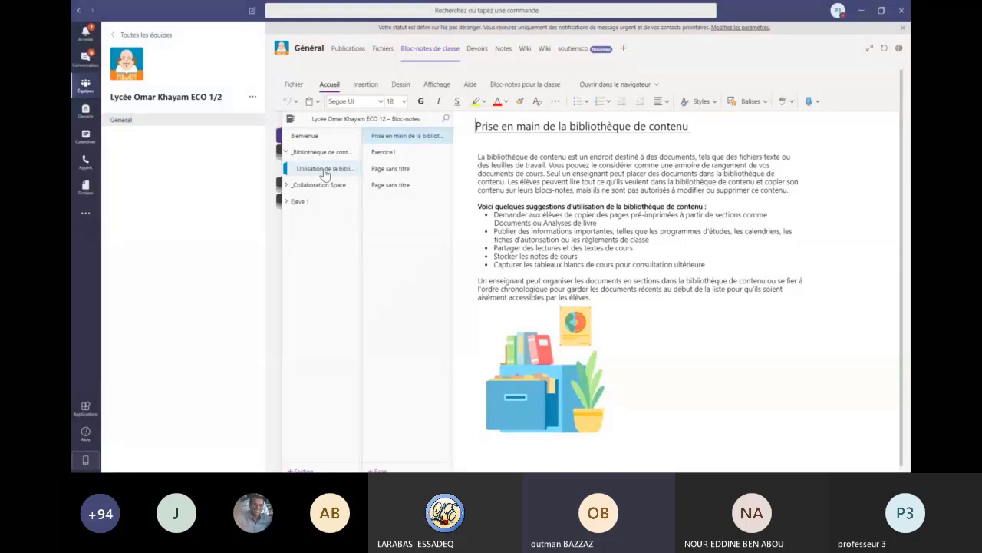
click(321, 186)
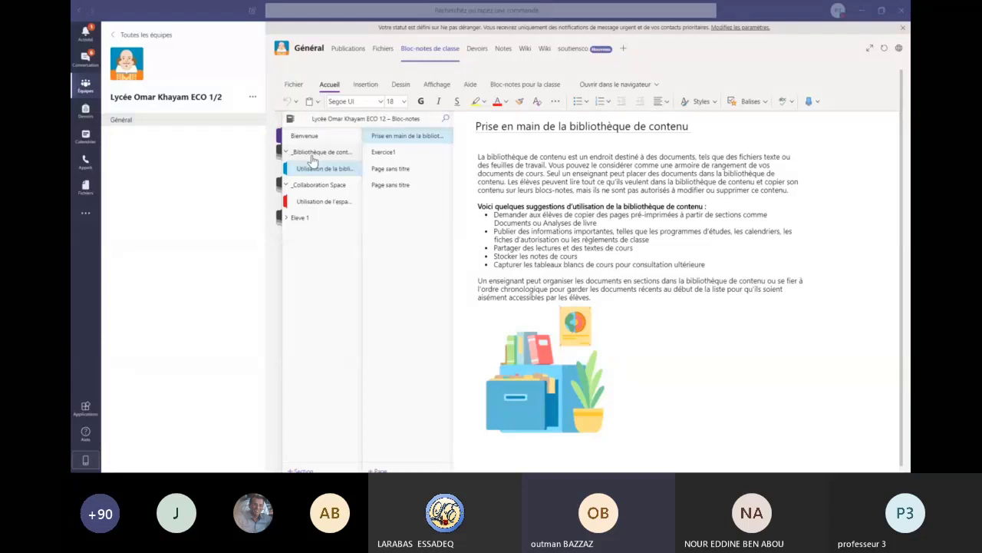
click(399, 159)
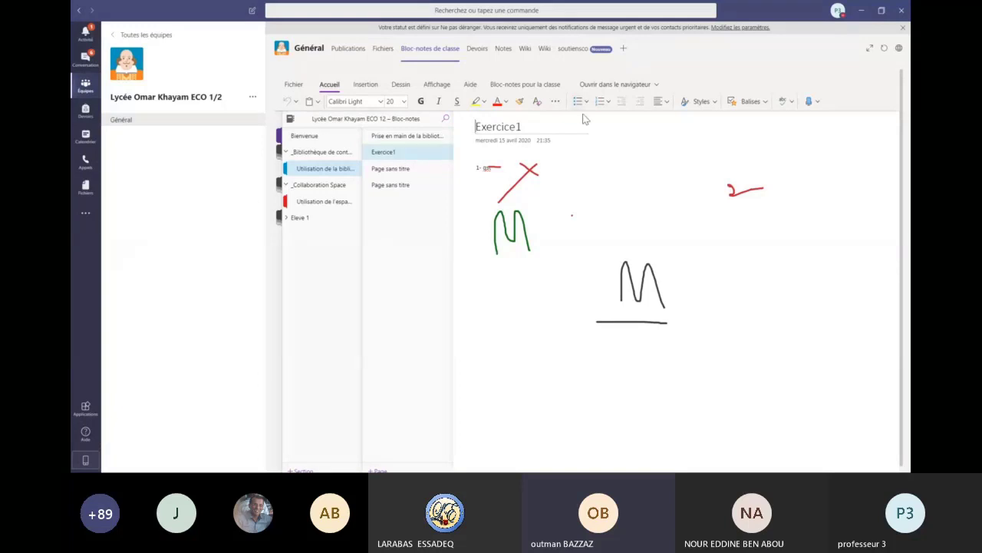
Delete the red pen strokes beside the first question and the green M below them on the Exercice1 page.
click(528, 178)
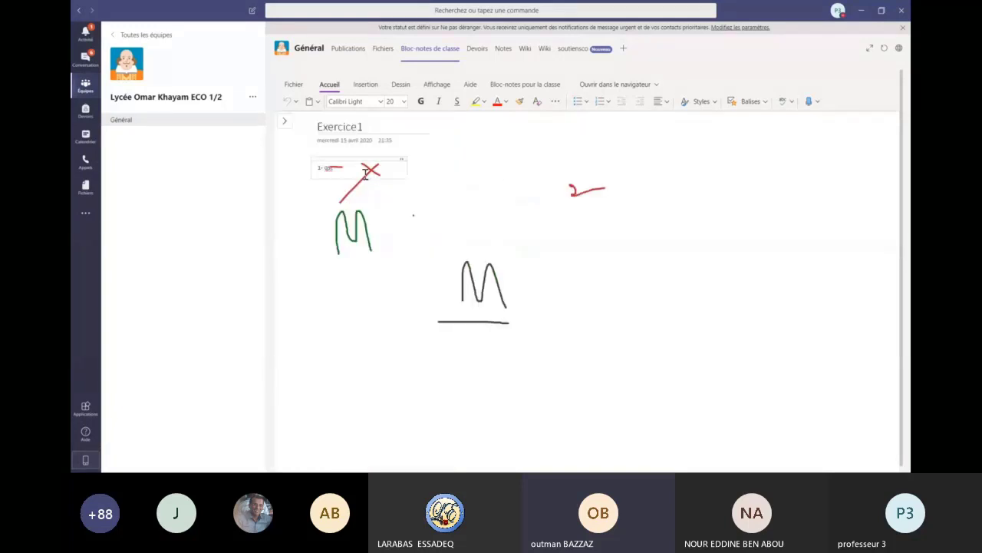
click(359, 164)
click(349, 188)
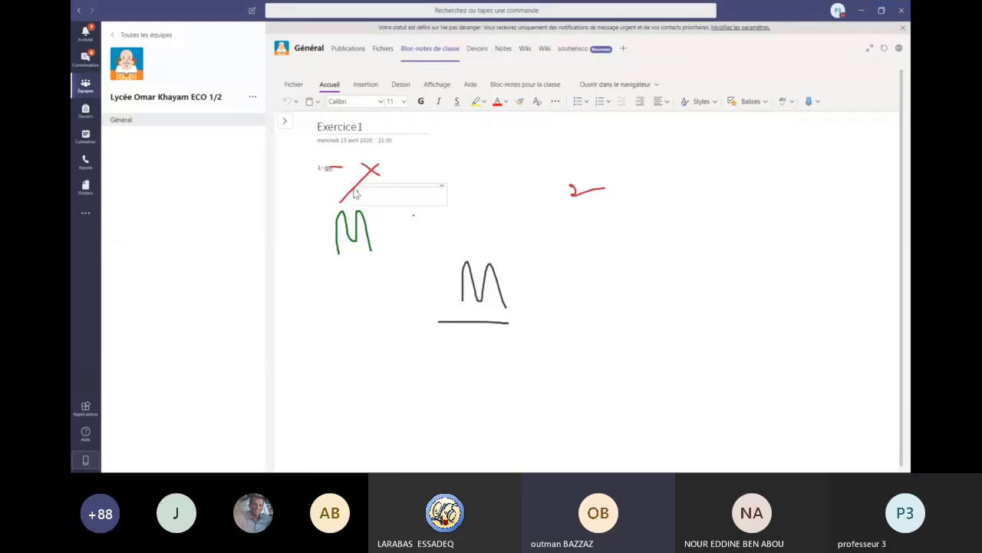
key(Delete)
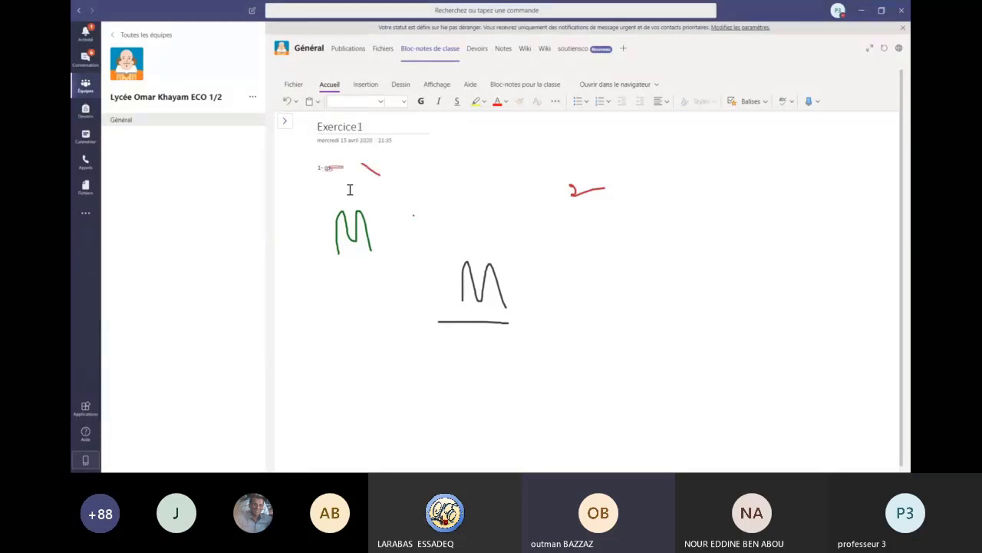
click(375, 174)
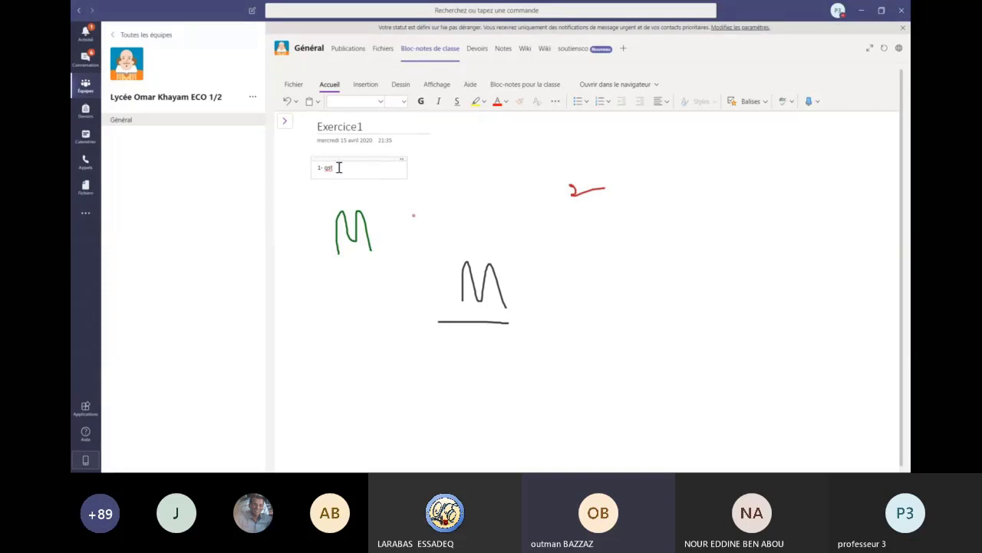
click(334, 219)
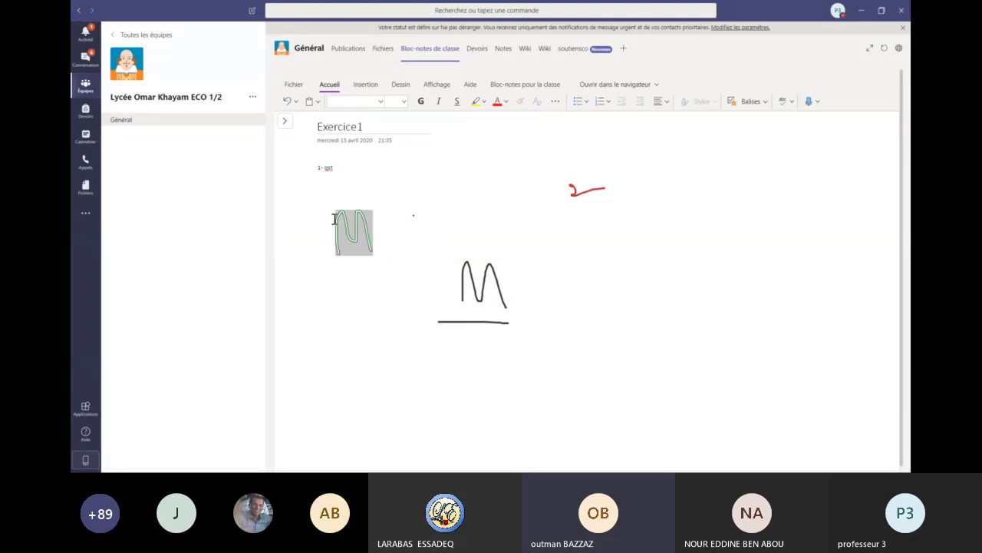
key(Delete)
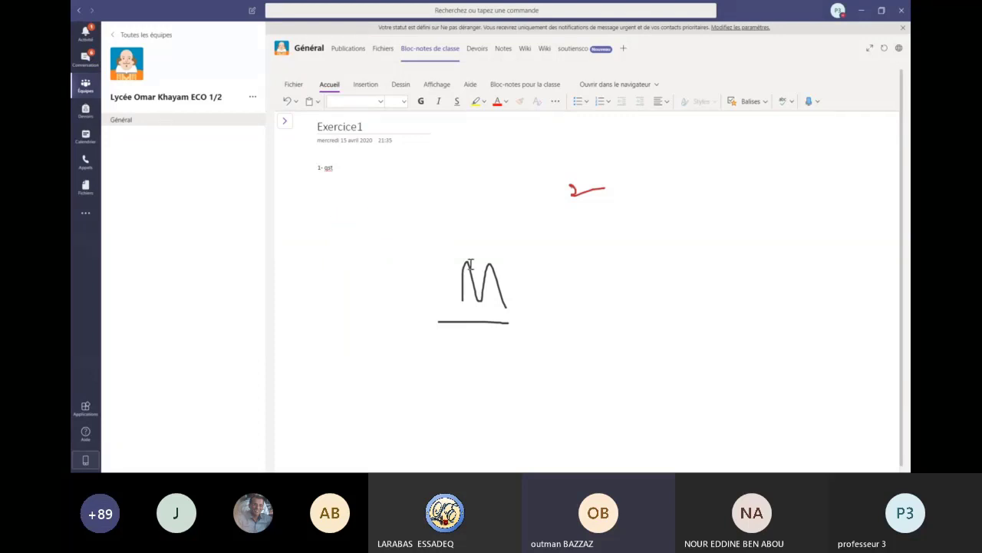
Add a second question "2-qst" with a dotted answer line, and put a dotted answer line under the first question.
click(336, 172)
key(Return)
key(Return)
text(2)
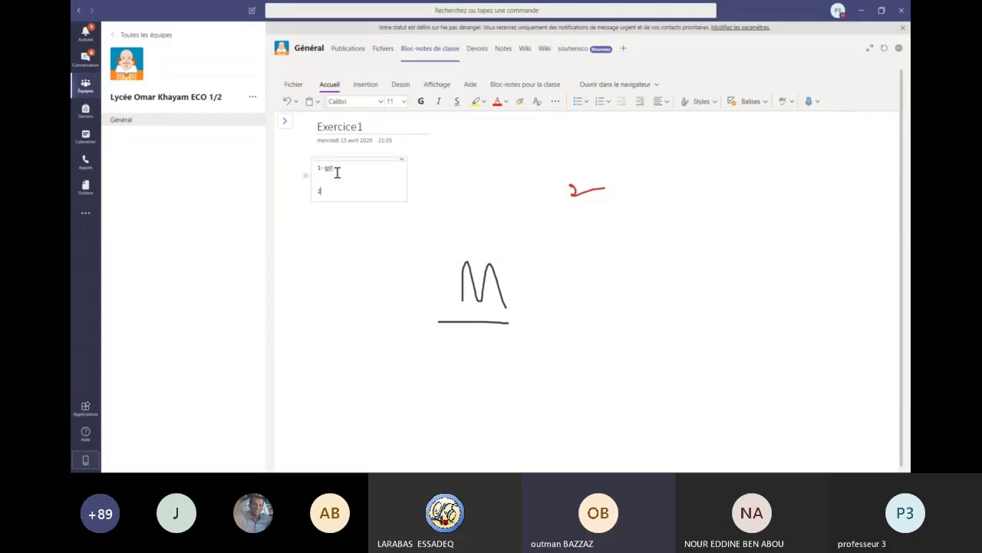
text(-qst)
key(Return)
text(/)
key(BackSpace)
text(.........)
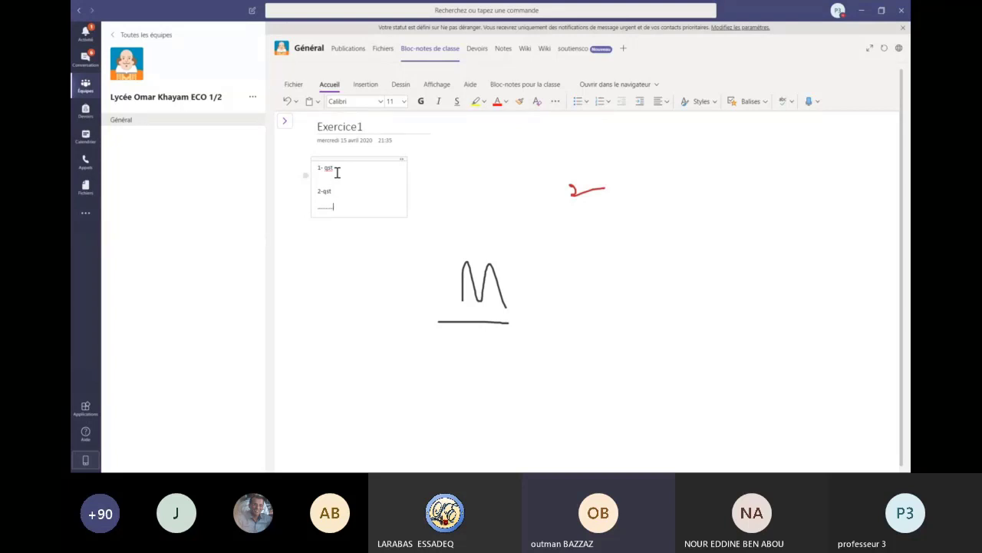
click(336, 173)
text(.......)
Delete the black M, its underline and the remaining red ink marks from the Exercice1 page.
click(468, 276)
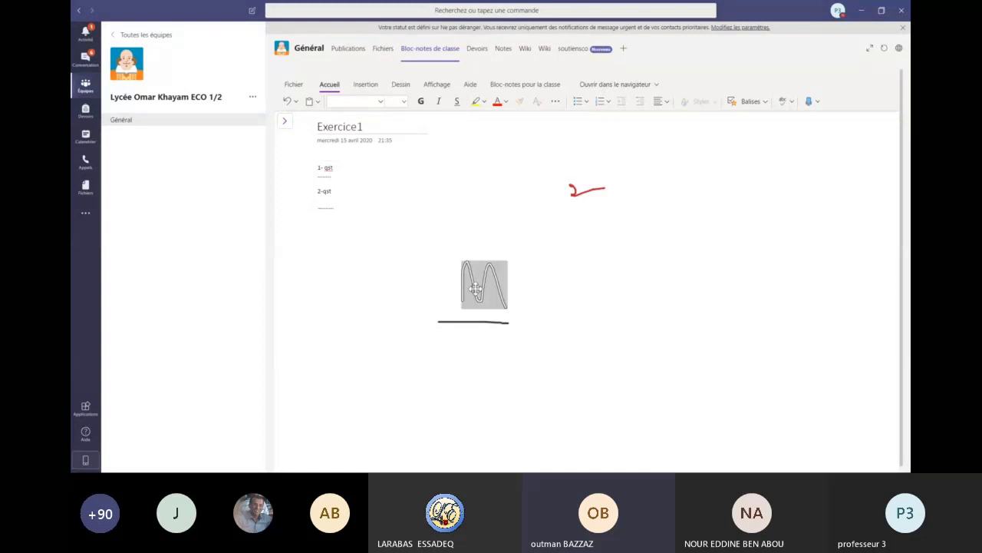
key(Delete)
click(477, 321)
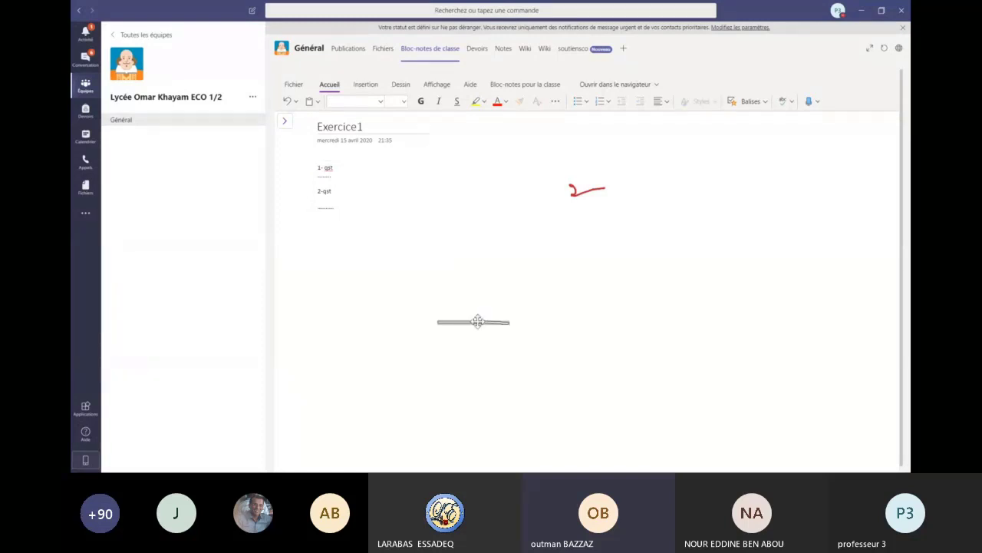
key(Delete)
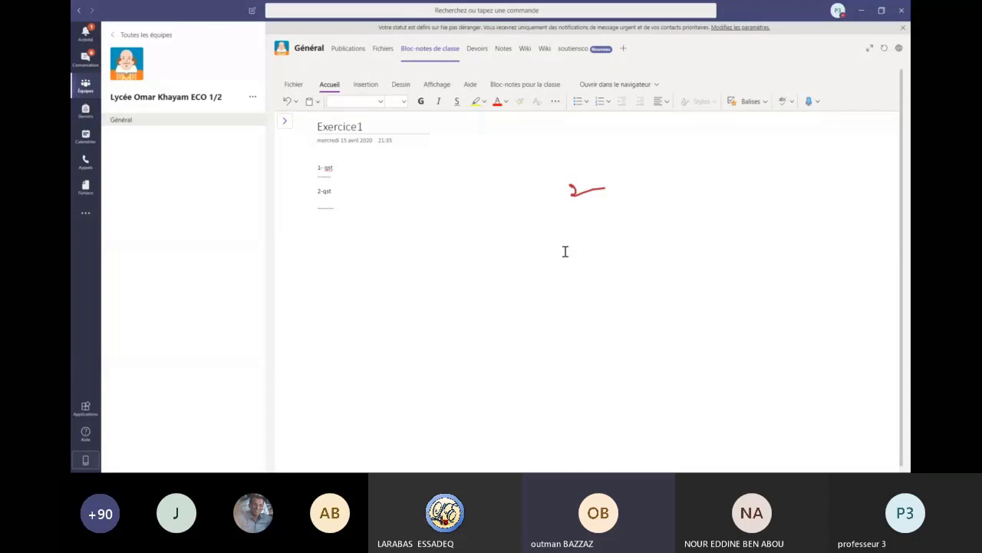
click(587, 192)
key(Delete)
click(577, 186)
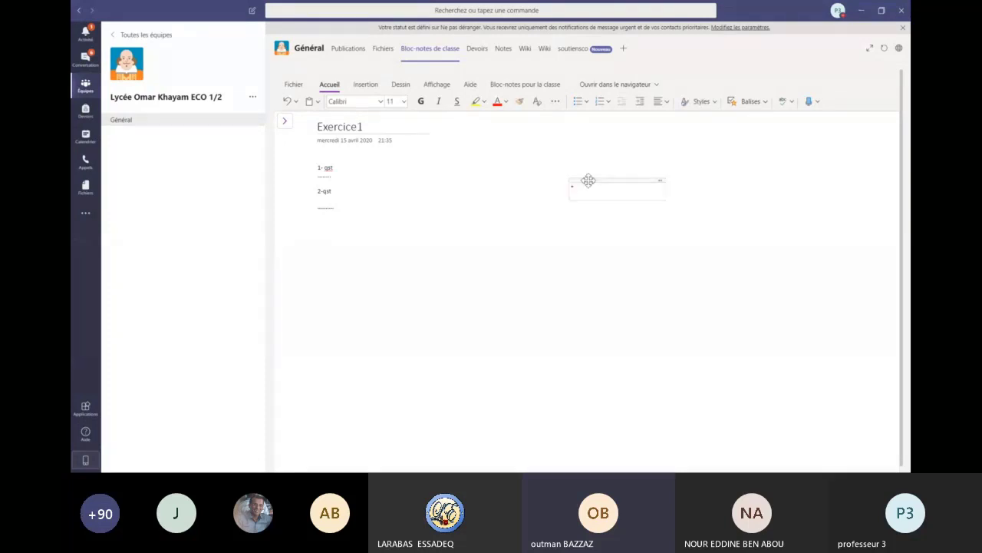
click(589, 180)
key(Delete)
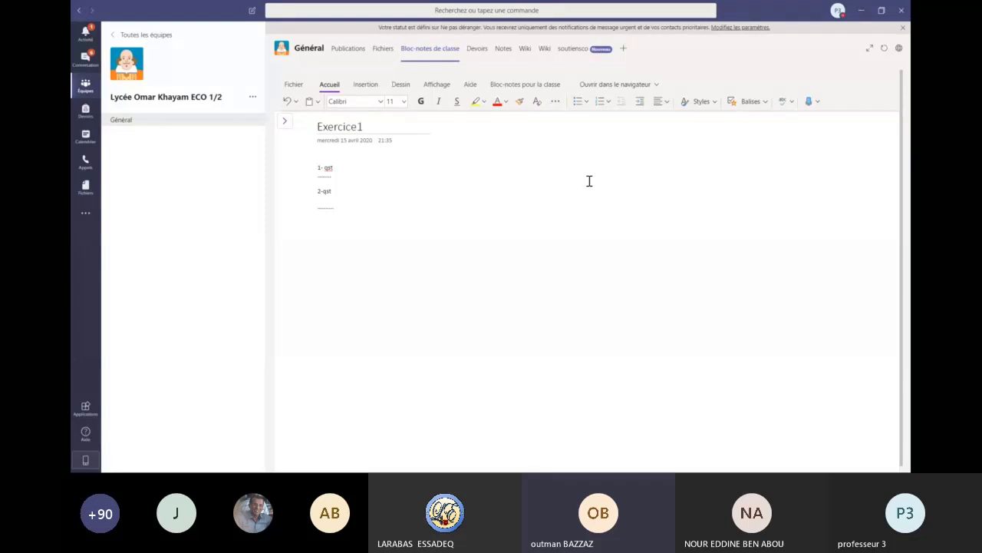
Duplicate the second question with its dotted answer line below it and number the copy 3.
click(367, 85)
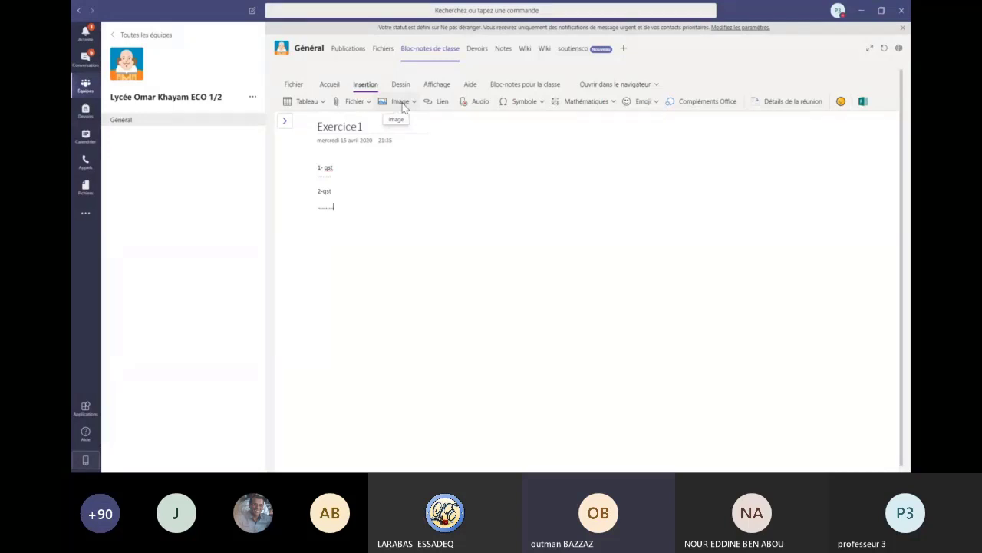
drag(335, 206, 323, 203)
click(380, 212)
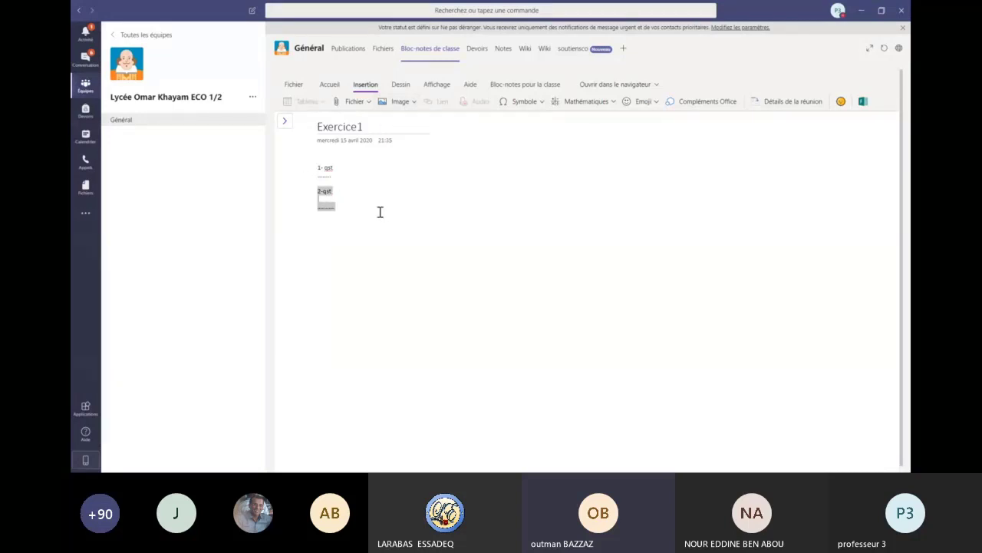
key(Return)
text(2-qst ......)
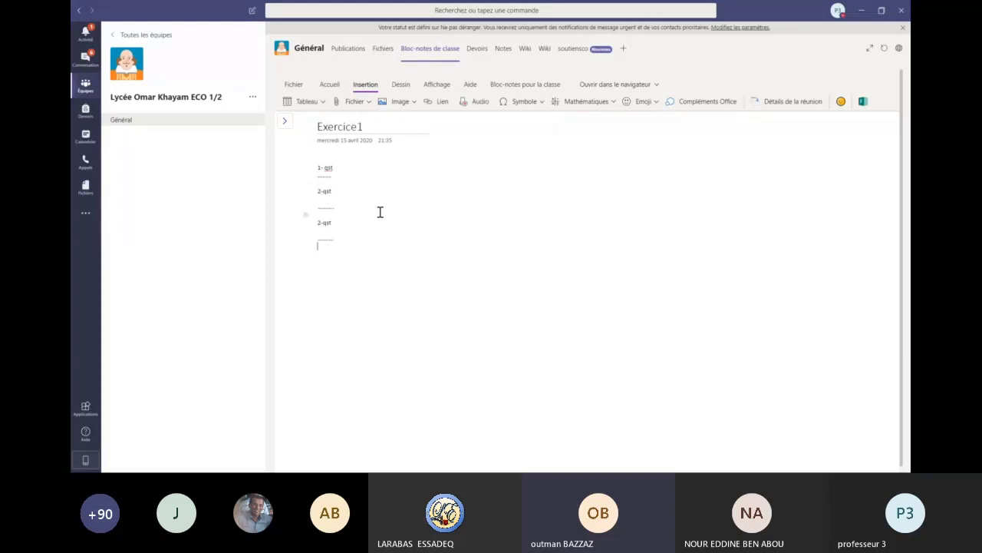
click(318, 223)
key(Delete)
text(3)
Add another copy of the question with its dotted answer line below and number it 4.
text(2-qst .........)
key(BackSpace)
text(4)
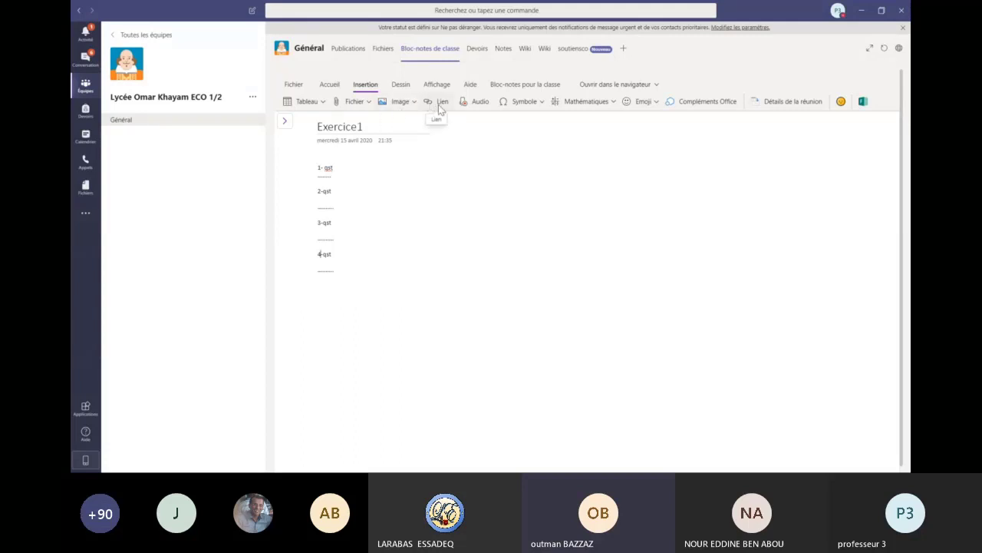
Draw a graph in black ink below the questions, with two axes, a wavy curve and a dashed horizontal line across it.
click(401, 85)
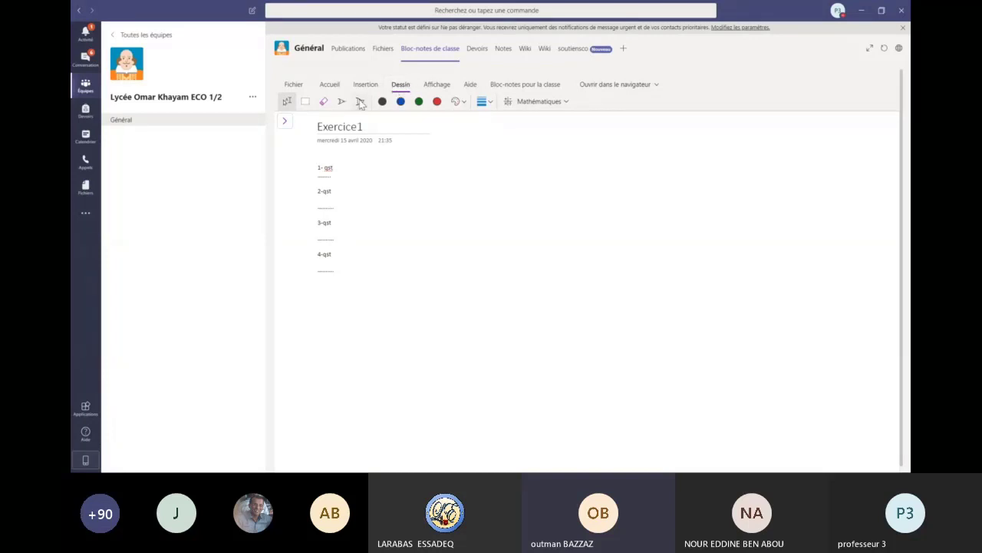
click(382, 101)
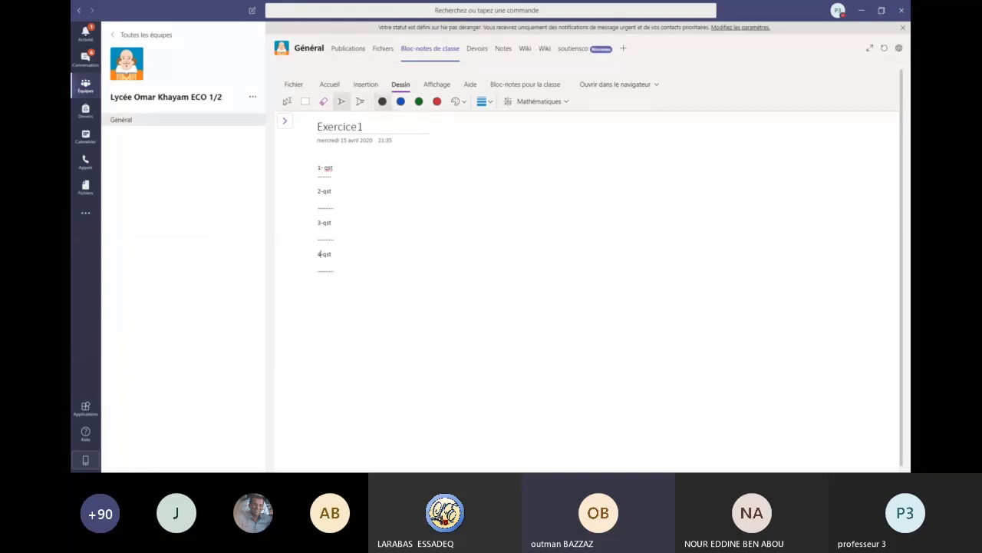
mouse_move(393, 315)
mouse_down()
mouse_move(392, 388)
mouse_move(499, 392)
mouse_up()
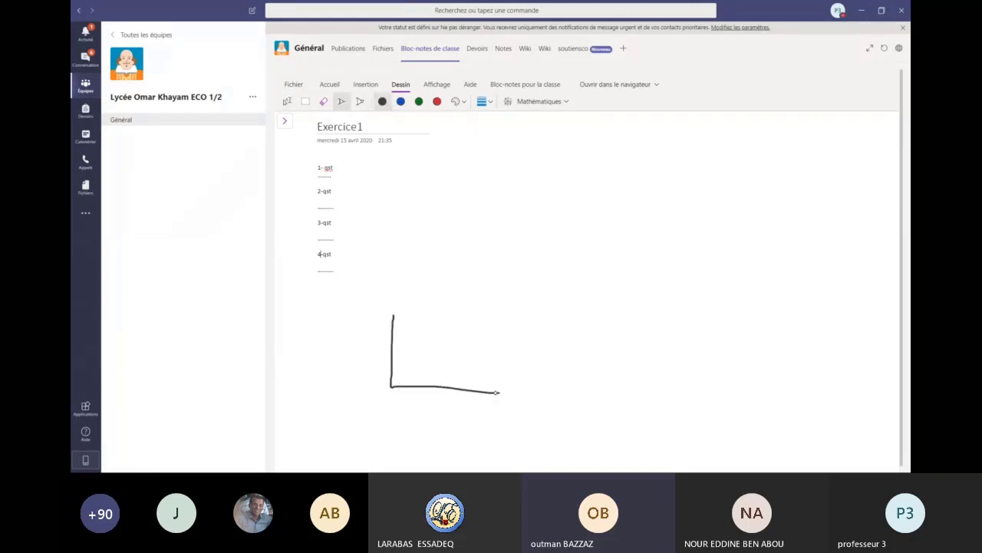
mouse_move(396, 386)
mouse_down()
mouse_move(414, 338)
mouse_move(445, 380)
mouse_move(477, 380)
mouse_up()
drag(367, 357, 482, 359)
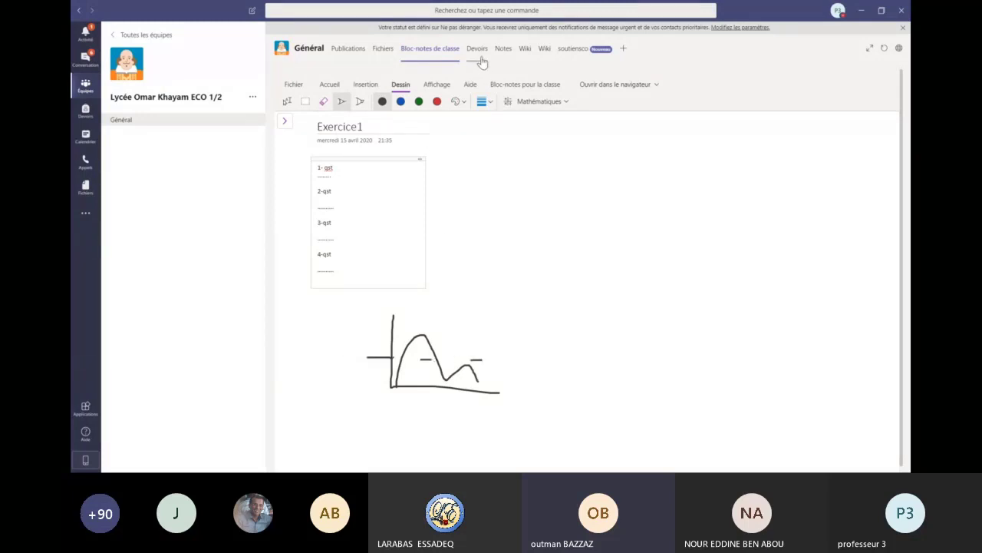
Switch to the channel posts and back, and reopen the Exercice1 page in the class notebook's content library.
click(351, 49)
click(419, 51)
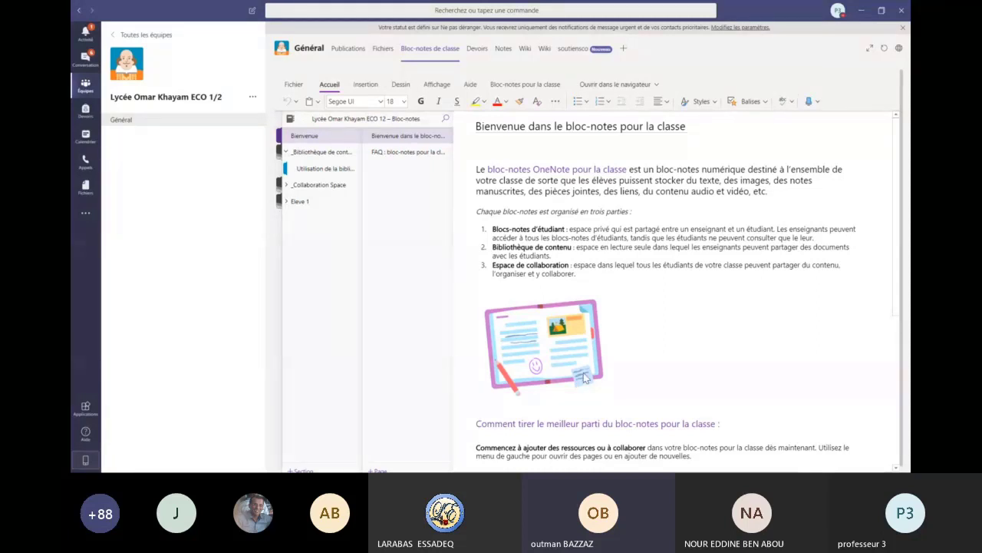
click(328, 169)
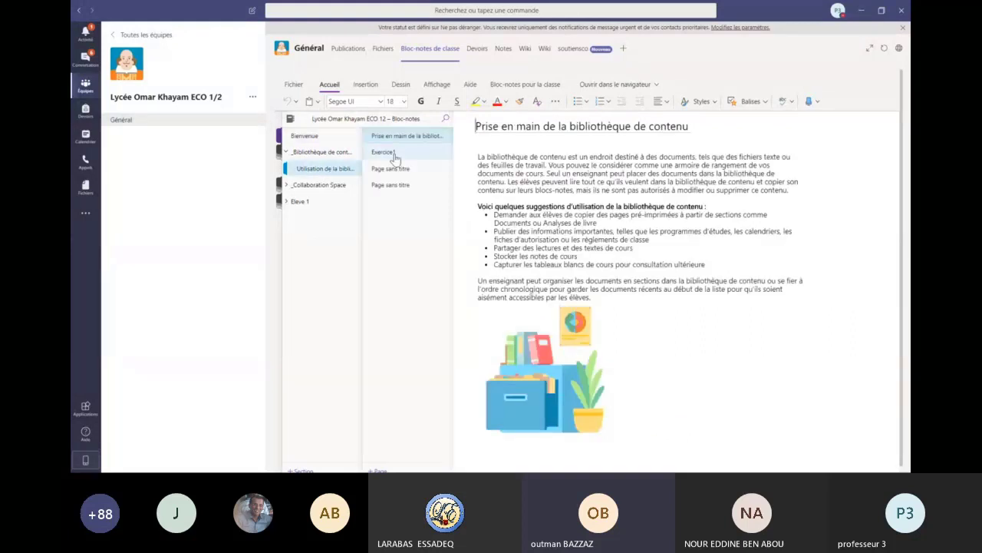
click(395, 158)
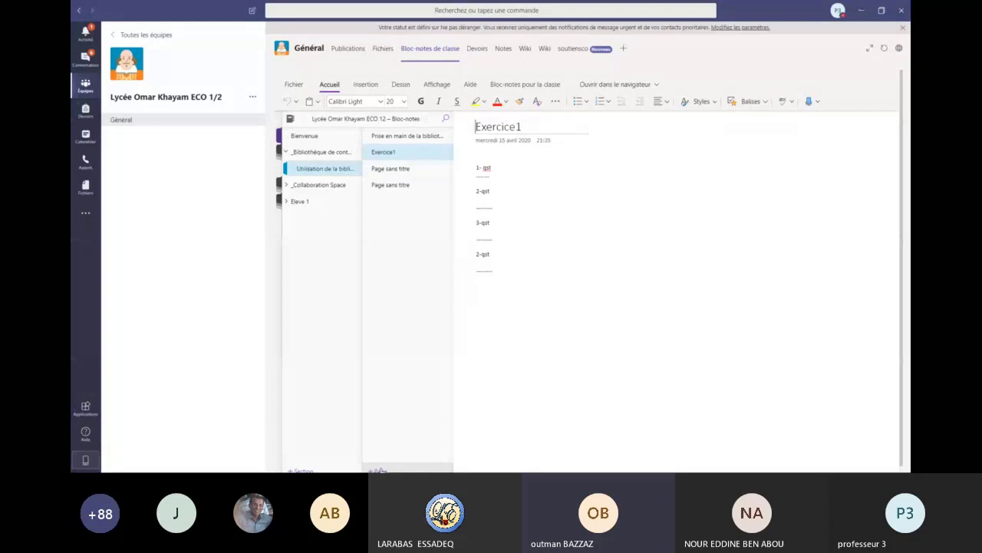
Start a new assignment of type Affectation in the class team's assignments.
click(480, 51)
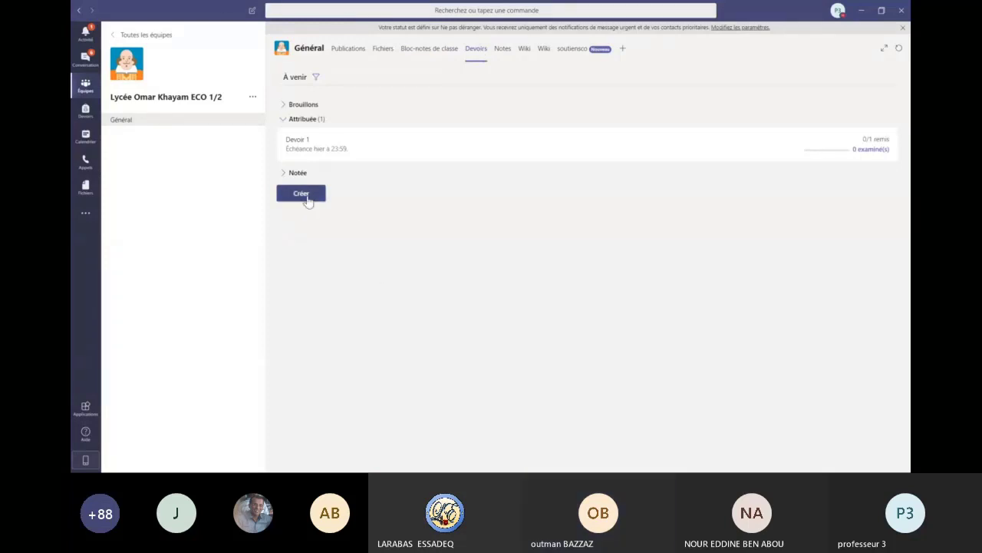
click(308, 198)
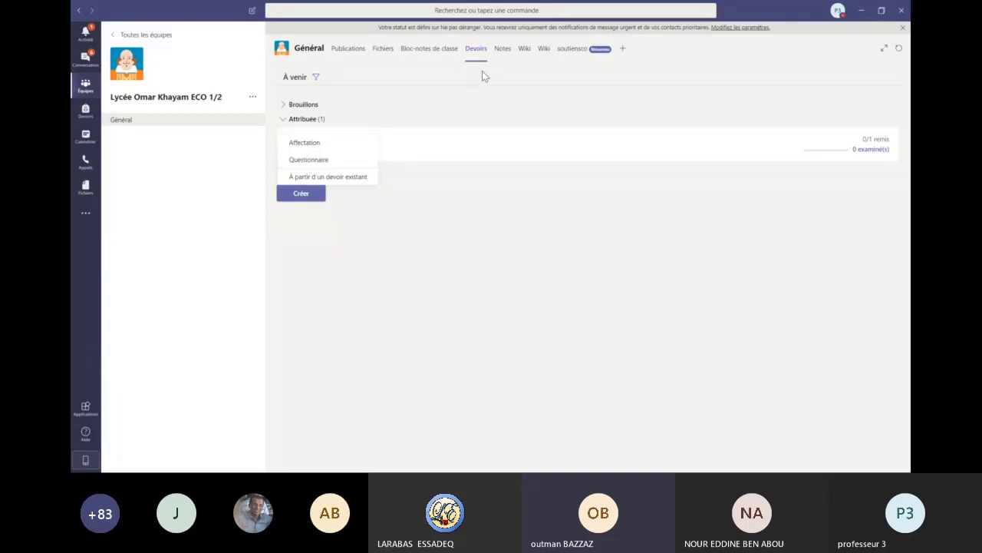
click(332, 147)
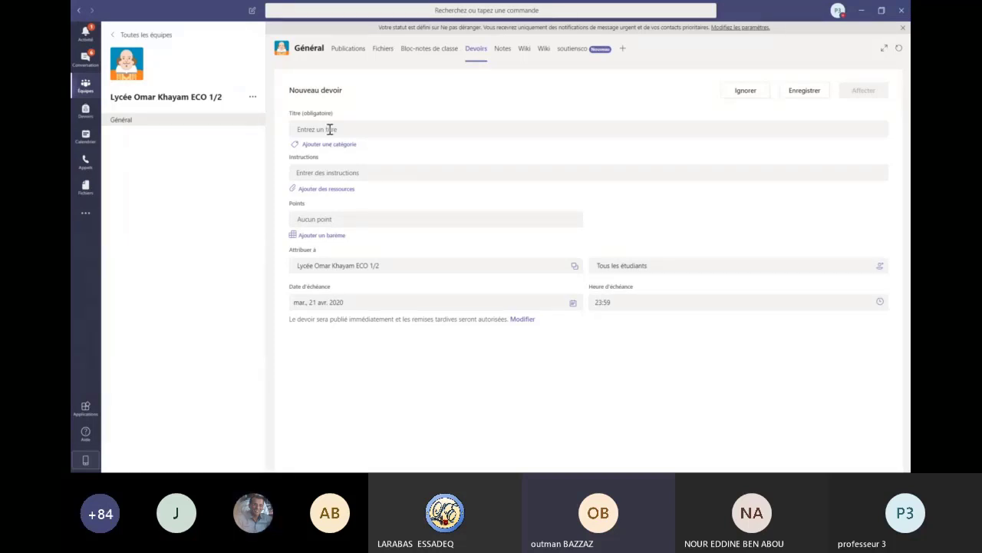
Title the new assignment "Ex1 - Sujet - Module".
click(330, 129)
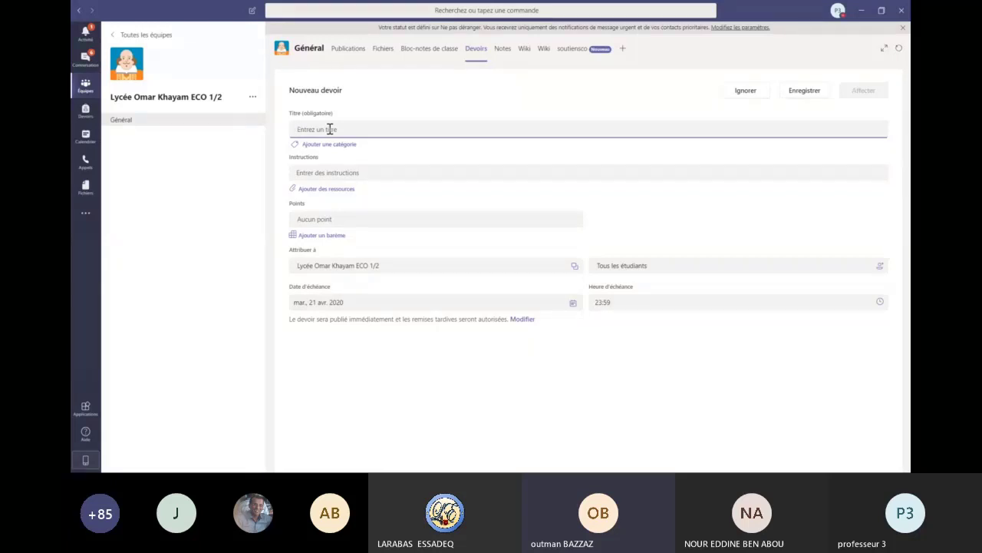
text(Ex1 - )
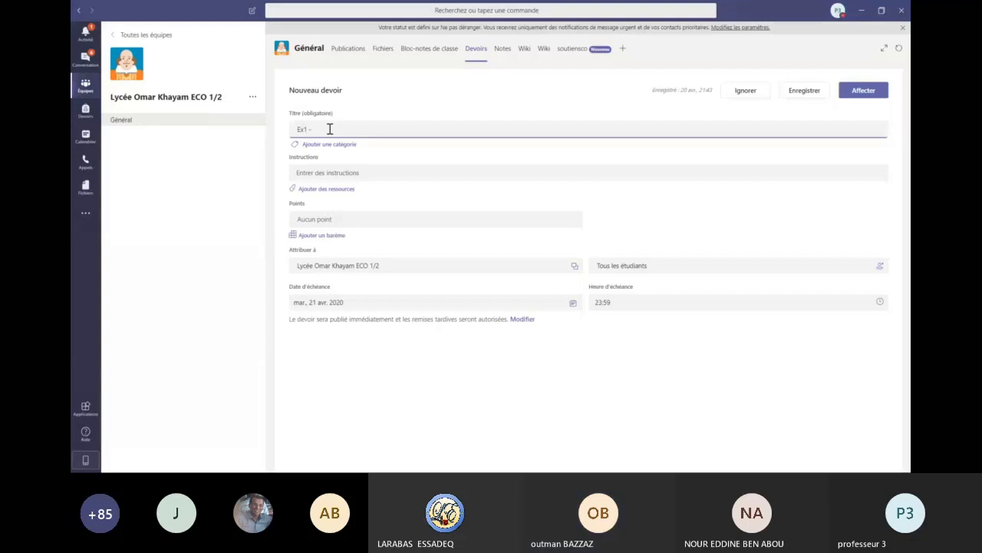
text(Module)
text( :)
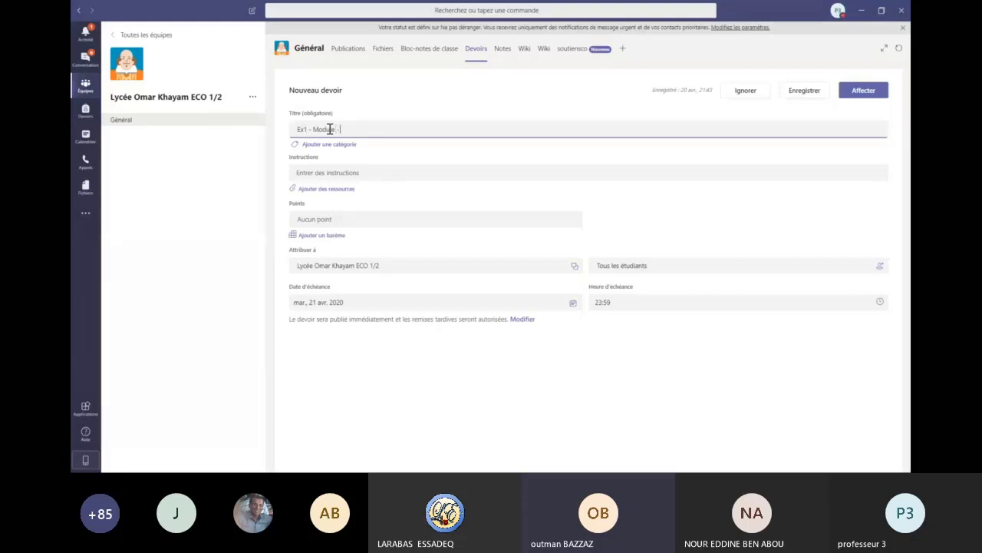
click(313, 129)
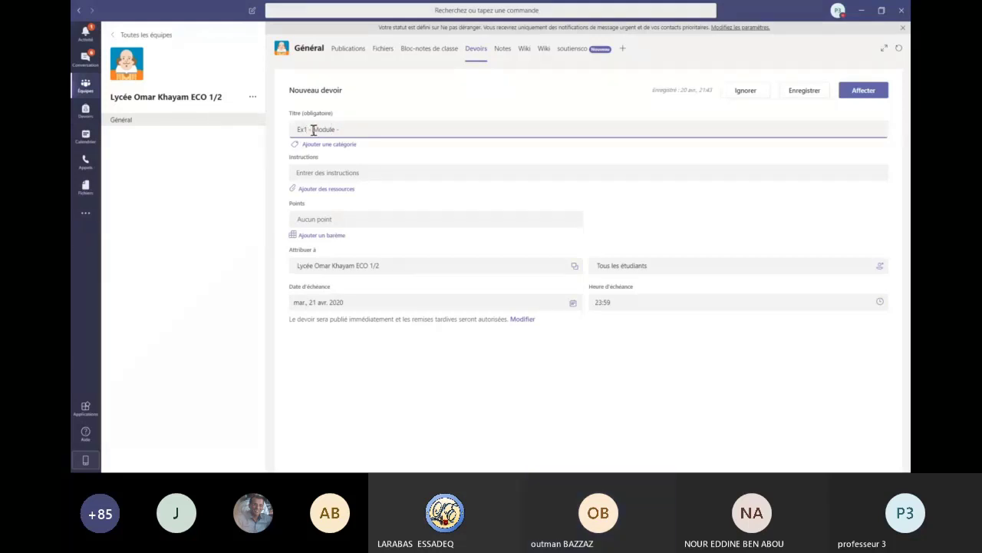
text(1 - Sujet é)
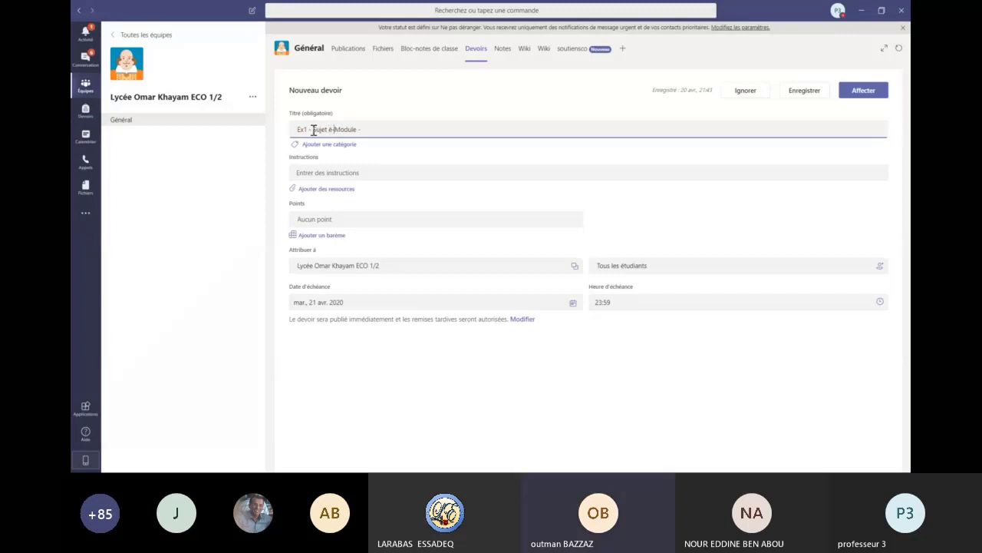
key(BackSpace)
text(-)
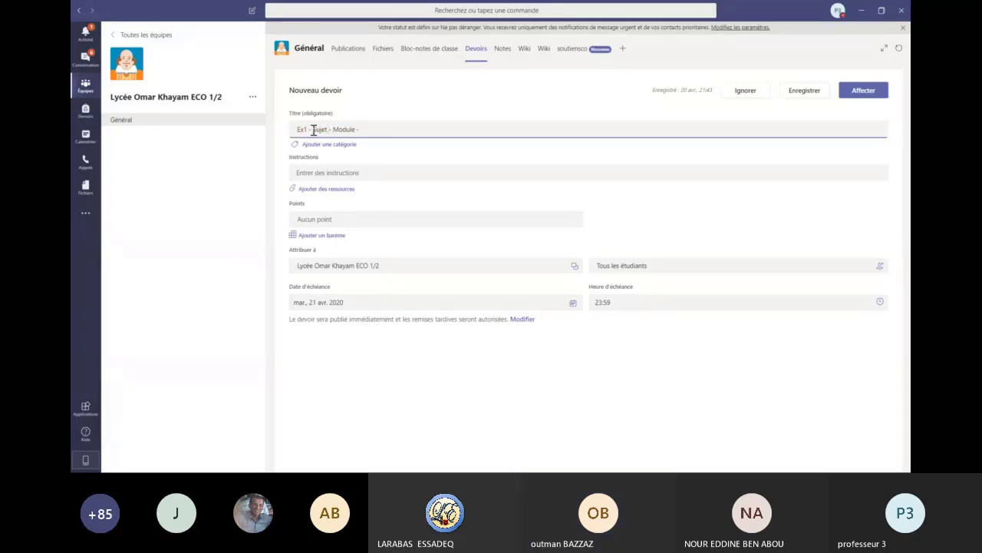
key(BackSpace)
key(BackSpace)
key(BackSpace)
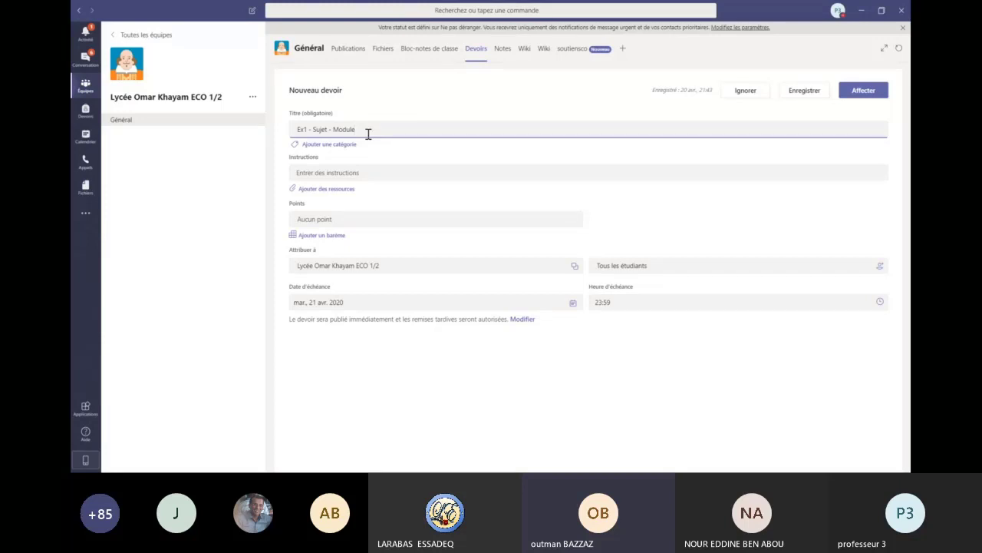
Attach the Exercice1 page from the class notebook's content library as a resource, copied to the students' Questionnaires section.
click(338, 190)
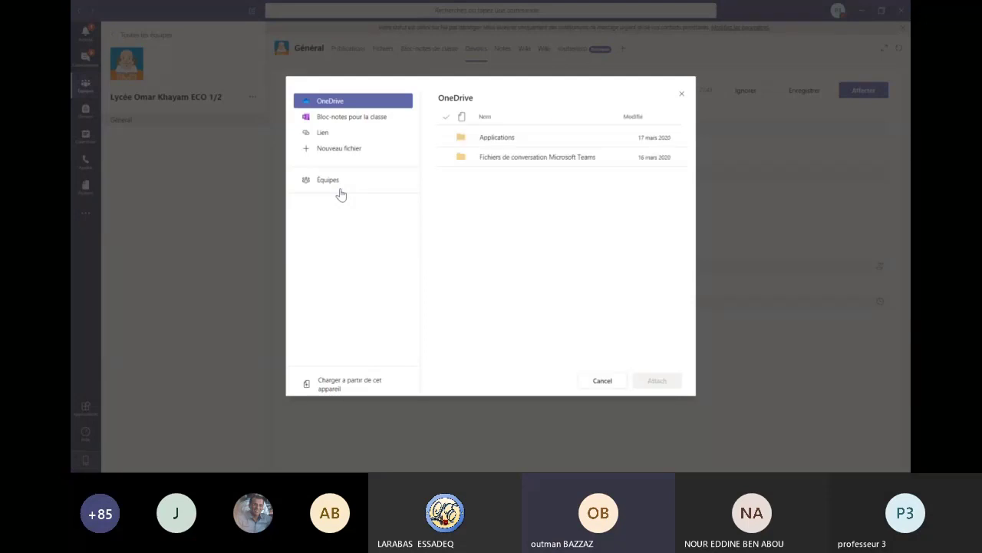
click(353, 117)
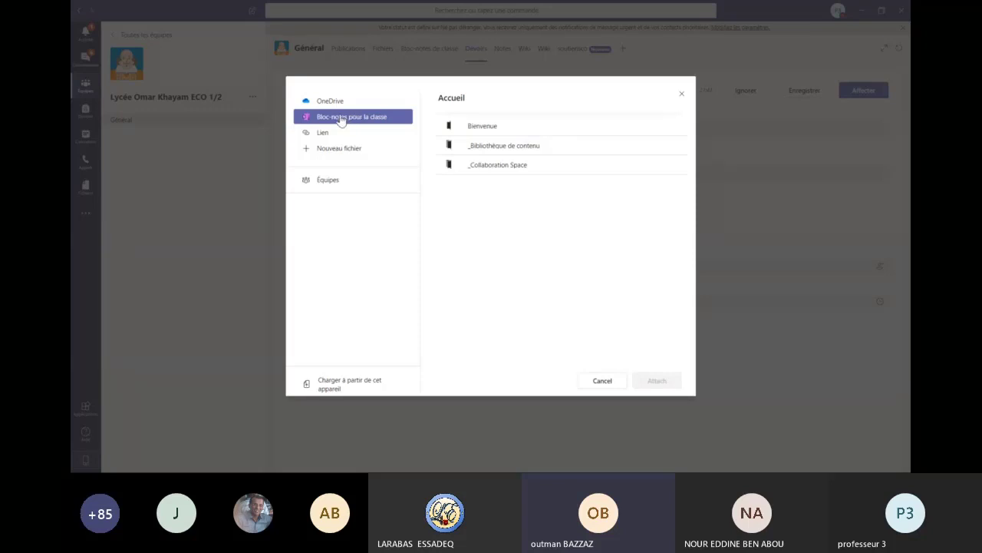
click(483, 150)
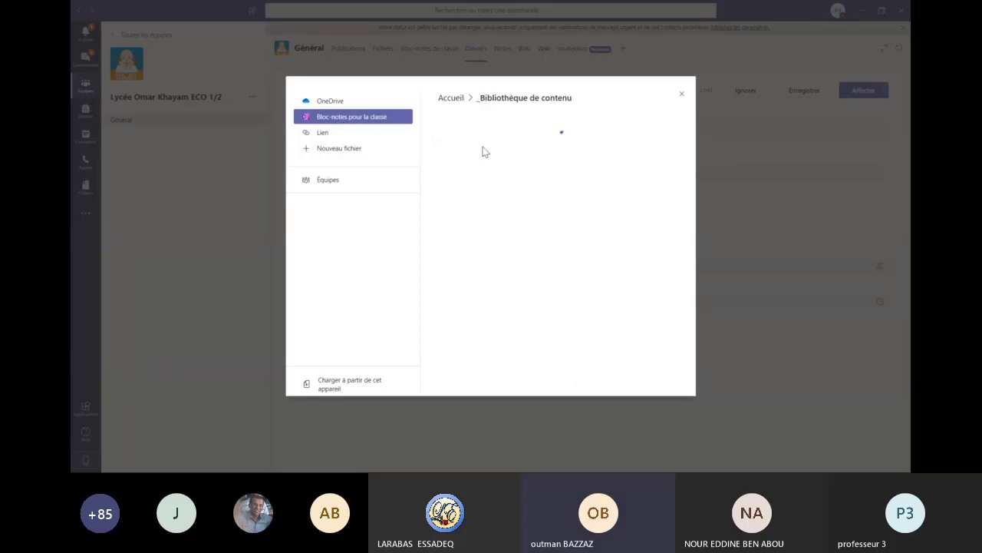
click(480, 129)
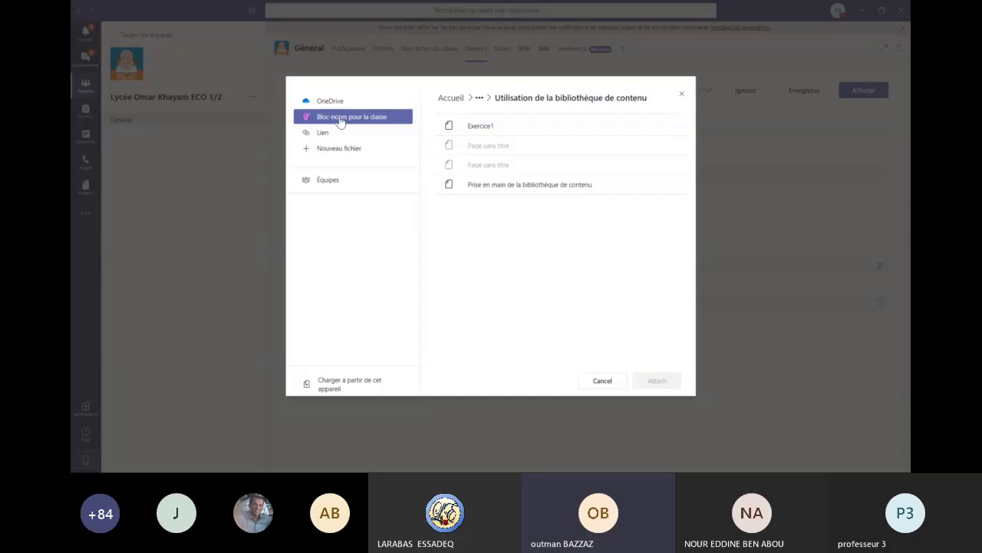
click(465, 130)
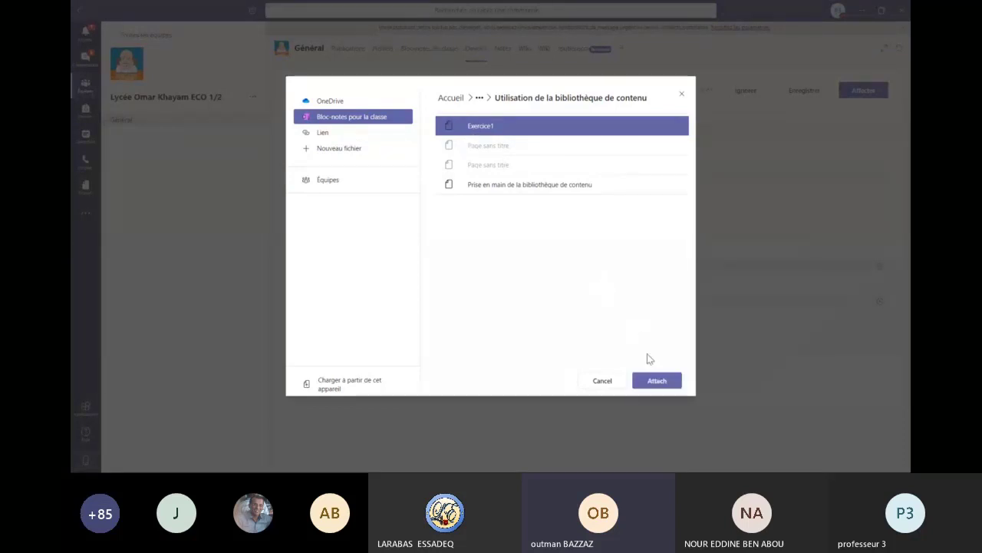
click(656, 381)
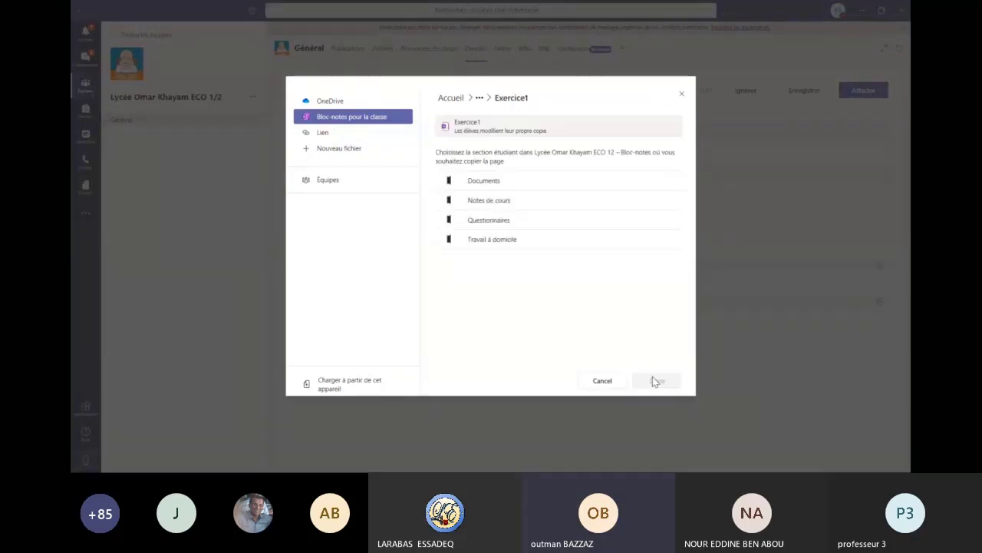
click(512, 227)
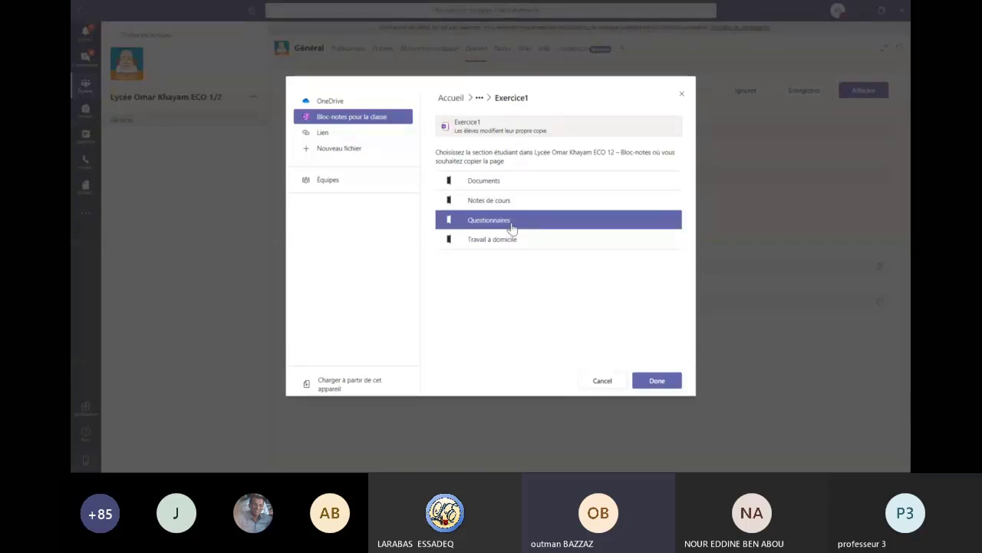
click(658, 380)
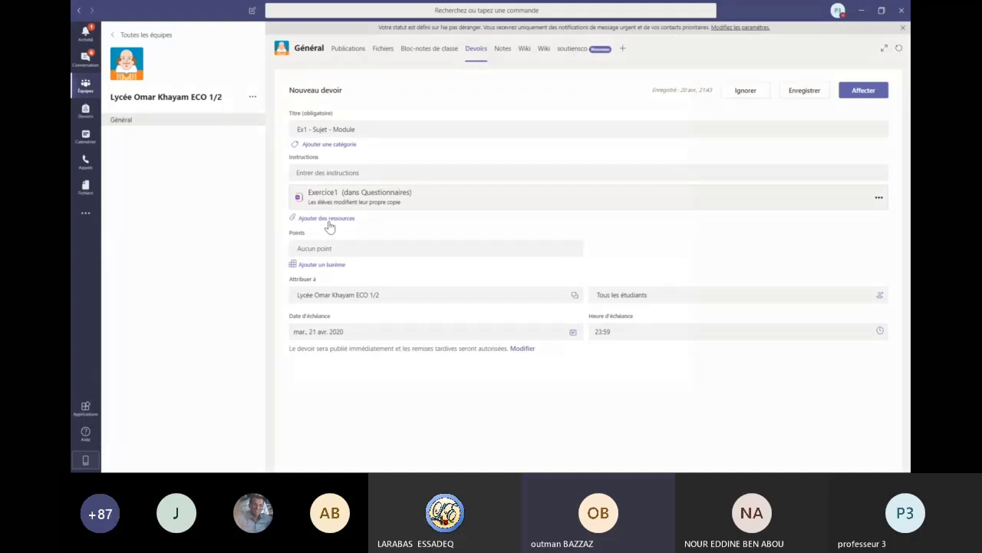
Attach Economie.pptx from the Class Materials folder of the Lycée Omar Khayam ECO 1/2 team and save the assignment as a draft.
click(329, 224)
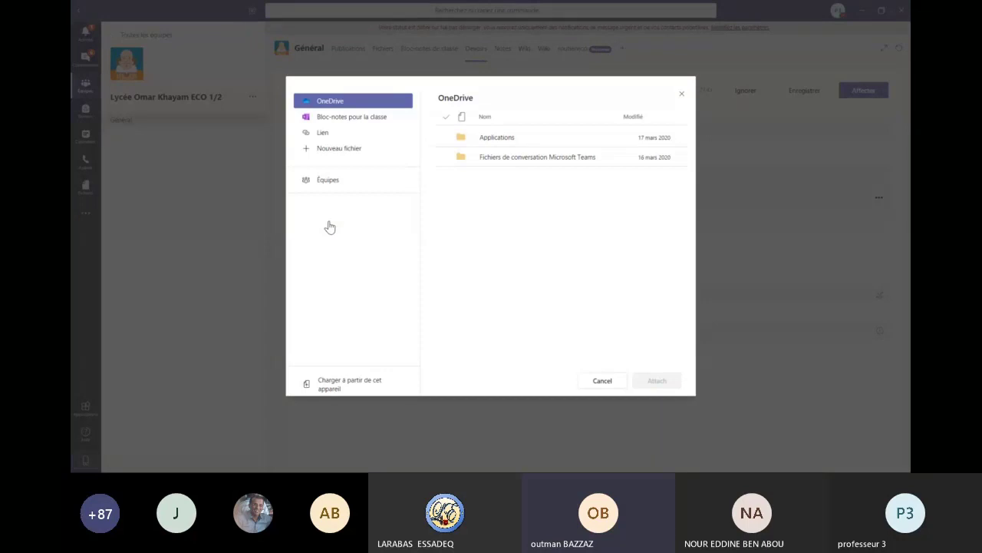
click(323, 135)
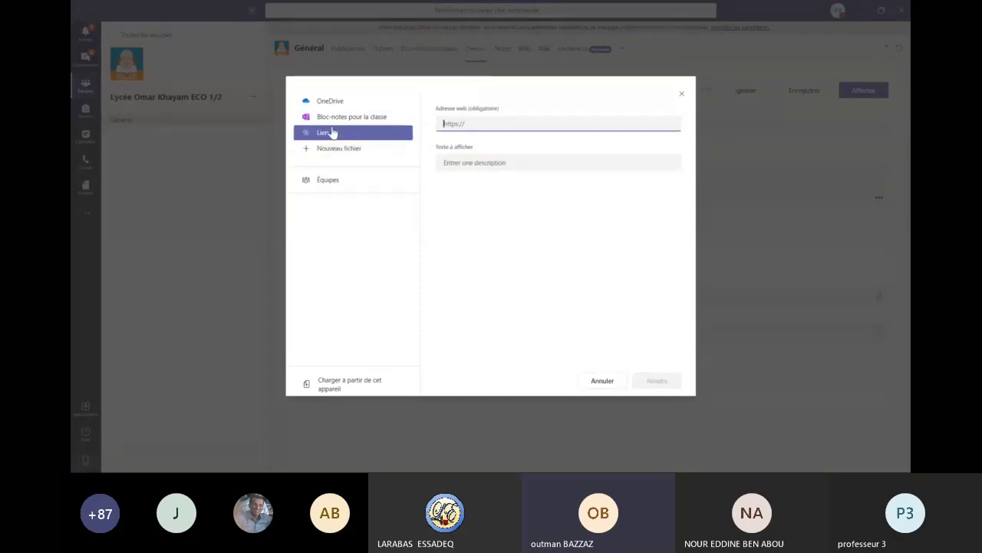
click(332, 126)
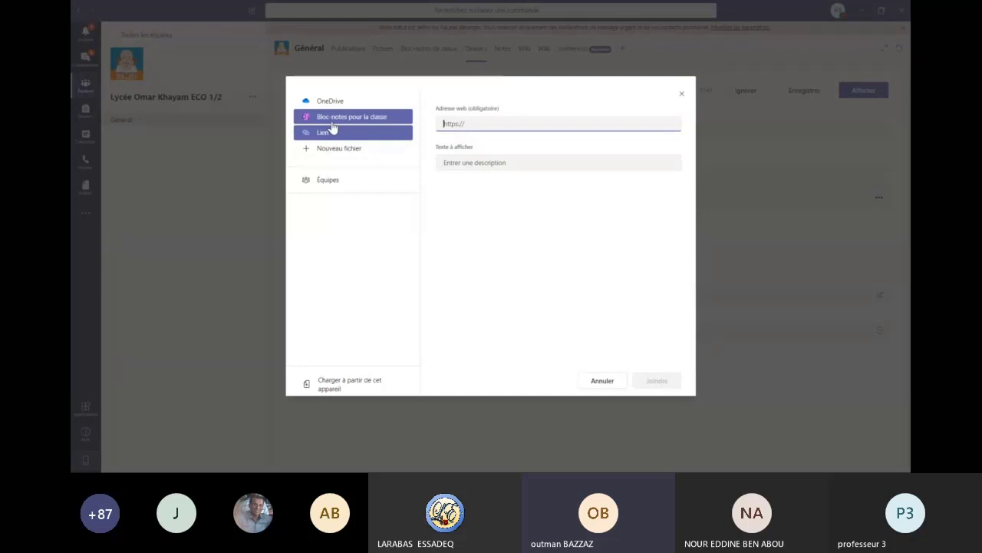
click(339, 180)
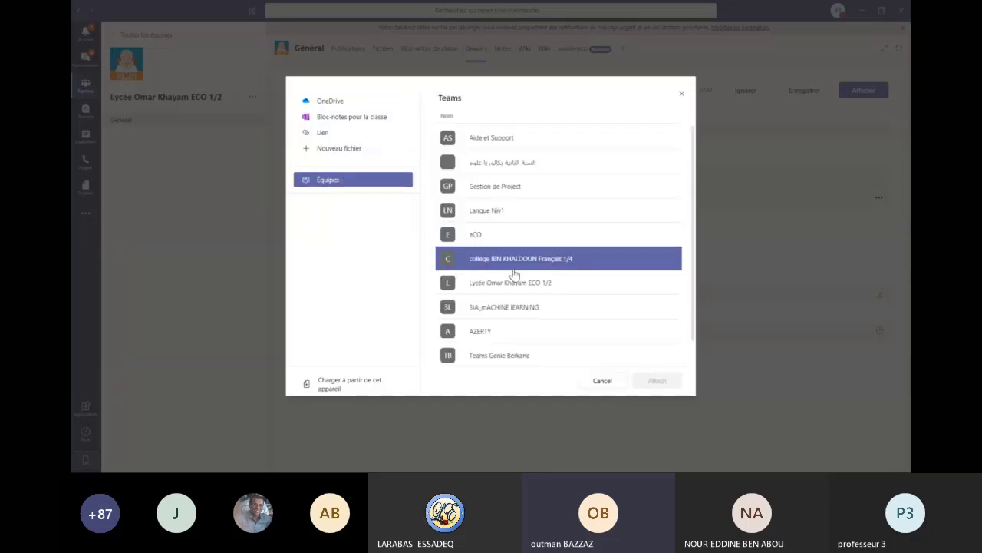
click(518, 284)
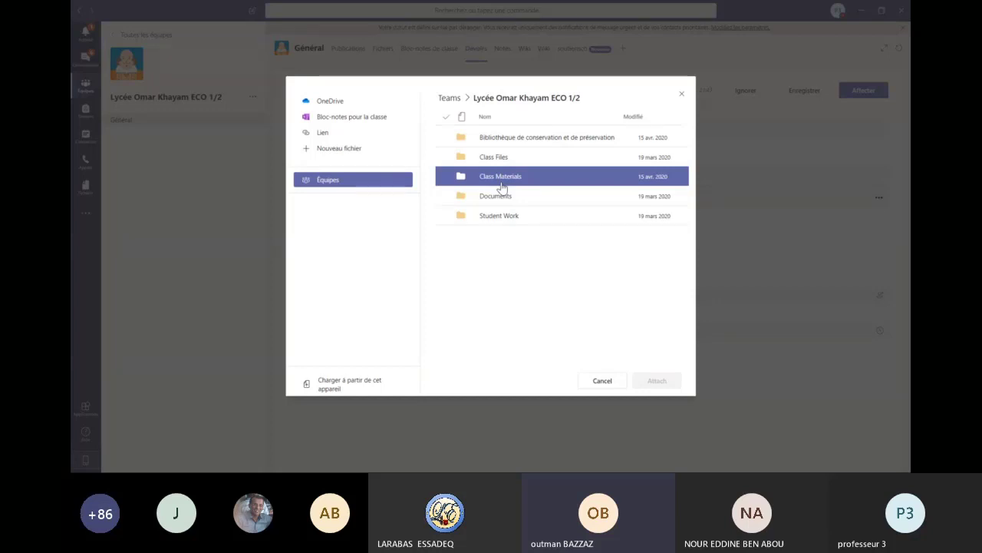
click(502, 184)
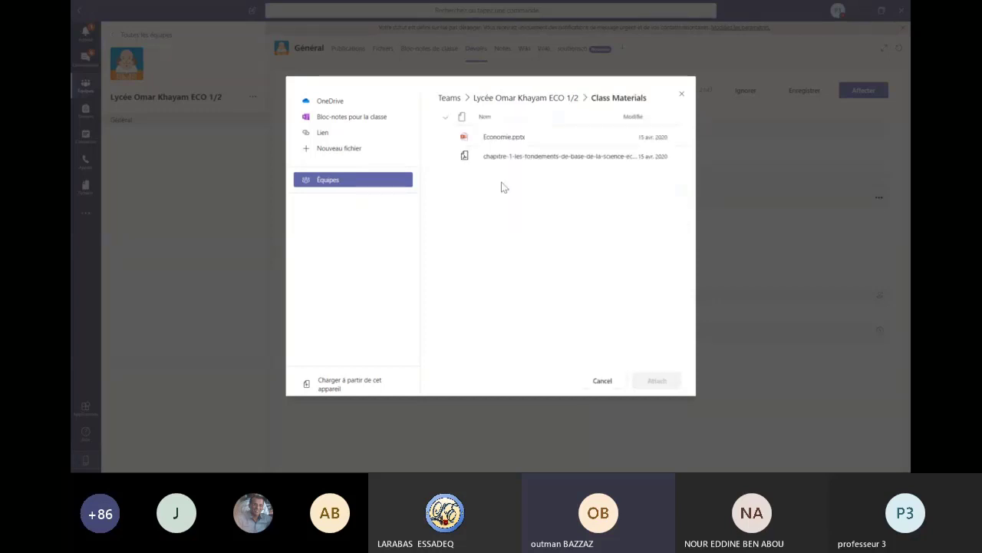
click(500, 138)
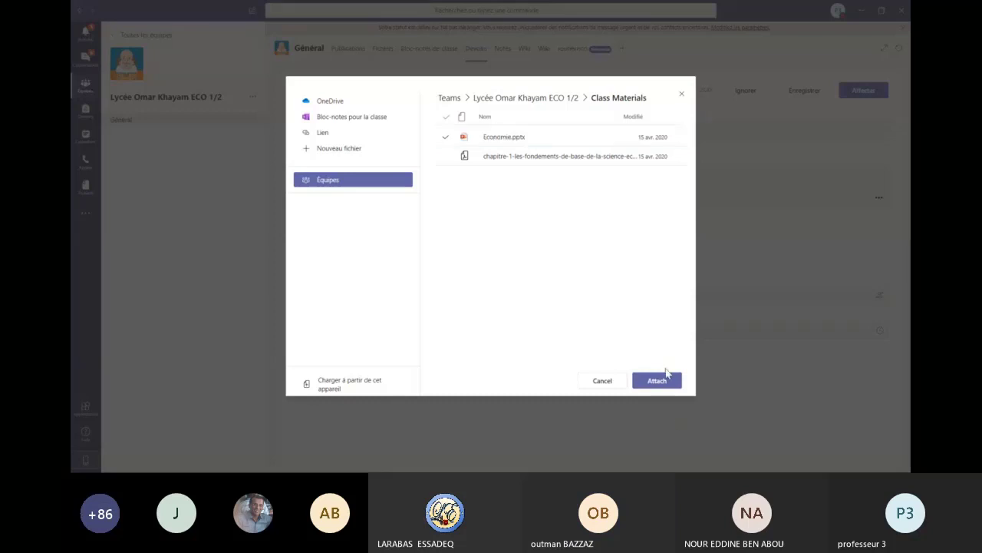
click(657, 380)
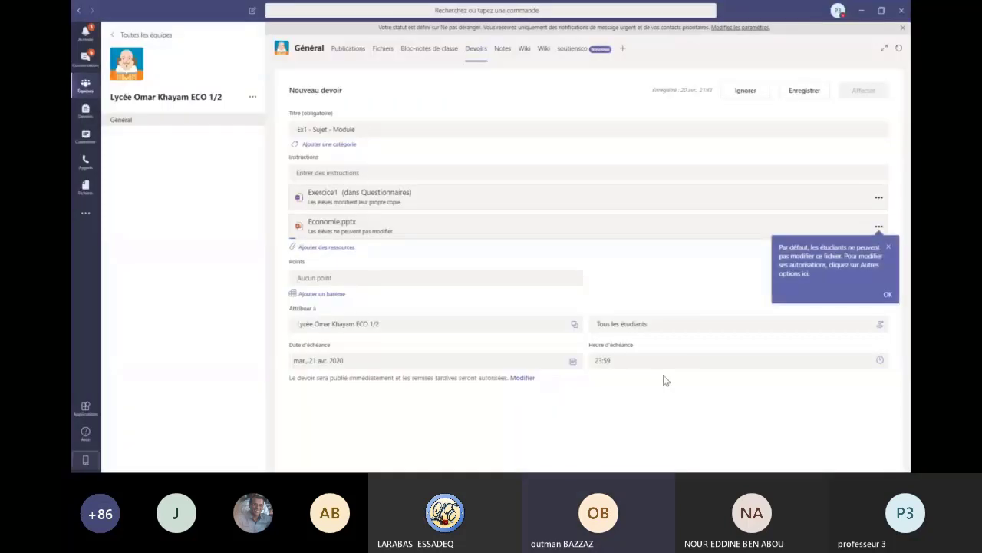
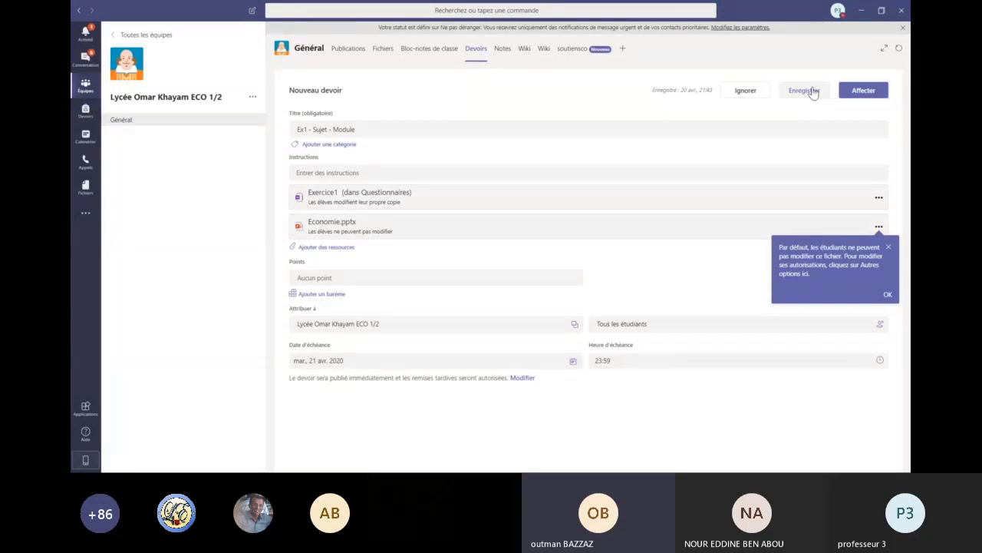
click(813, 91)
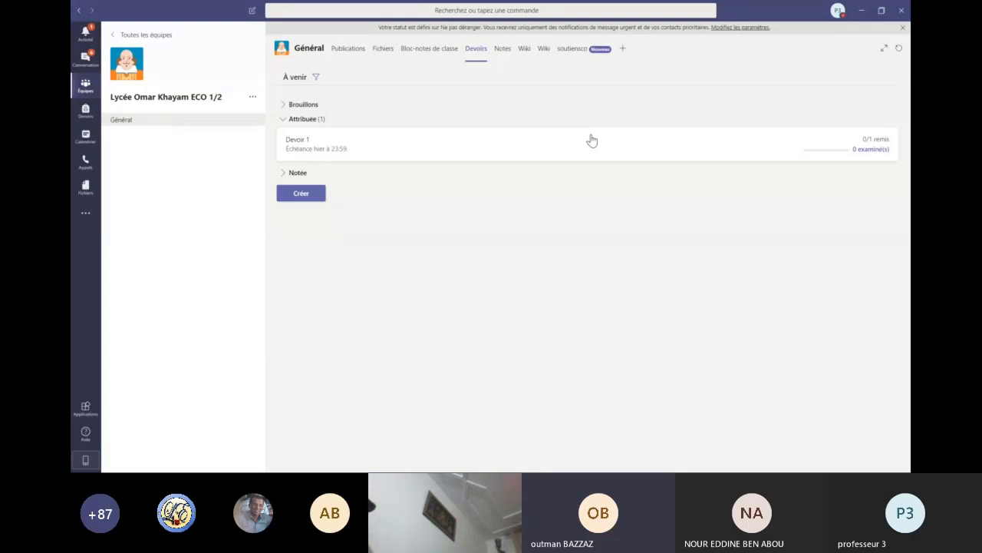
Open the draft assignment "Ex1 - Sujet - Module" and assign it to the class.
click(286, 105)
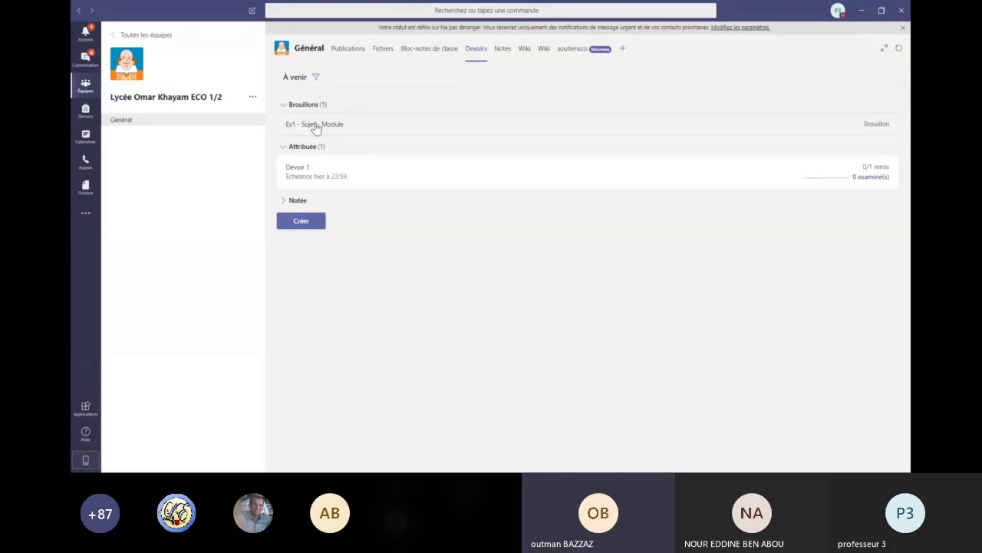
click(316, 123)
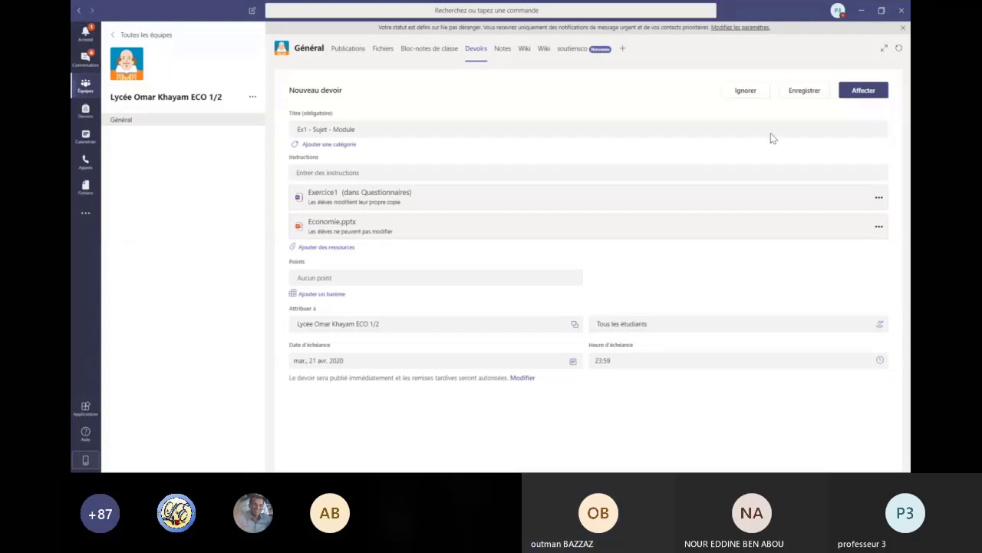
click(858, 94)
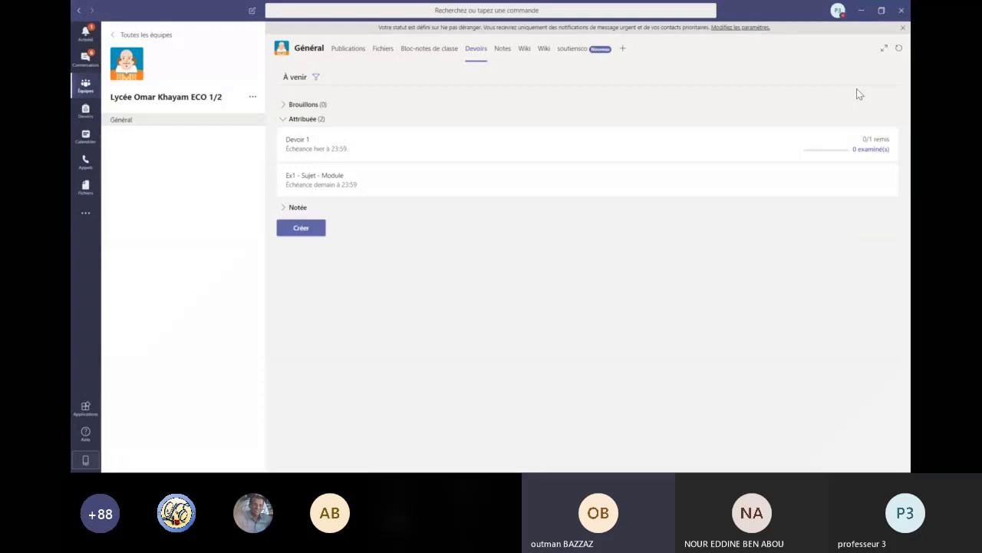
Open the Exercice1 page in the Questionnaires section of Eleve 1 in the class notebook, checking the page copies there.
click(445, 60)
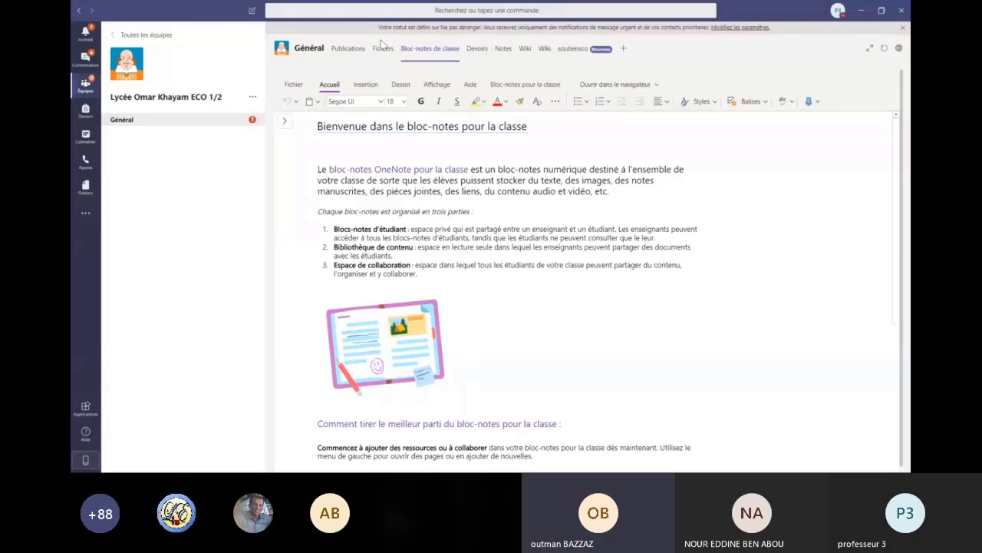
click(285, 125)
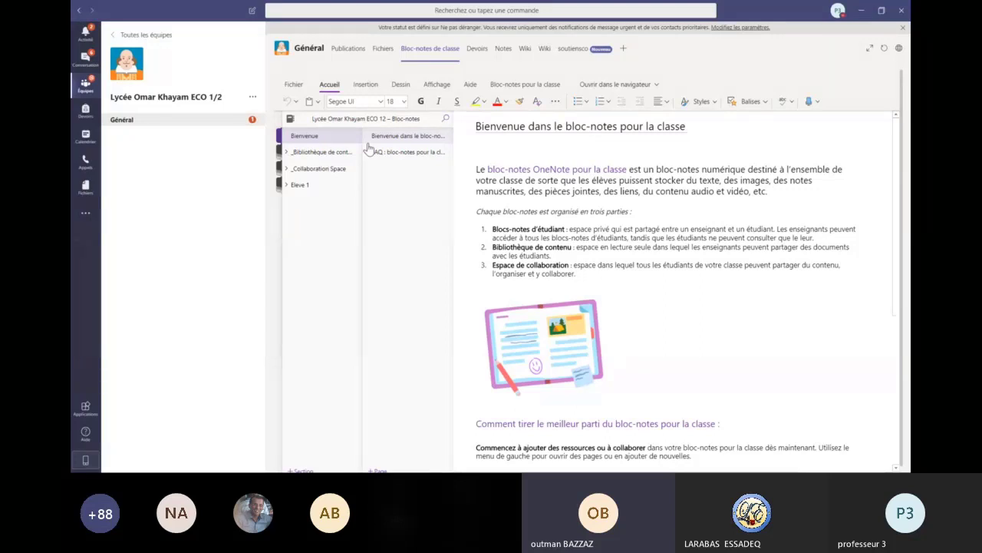
click(295, 154)
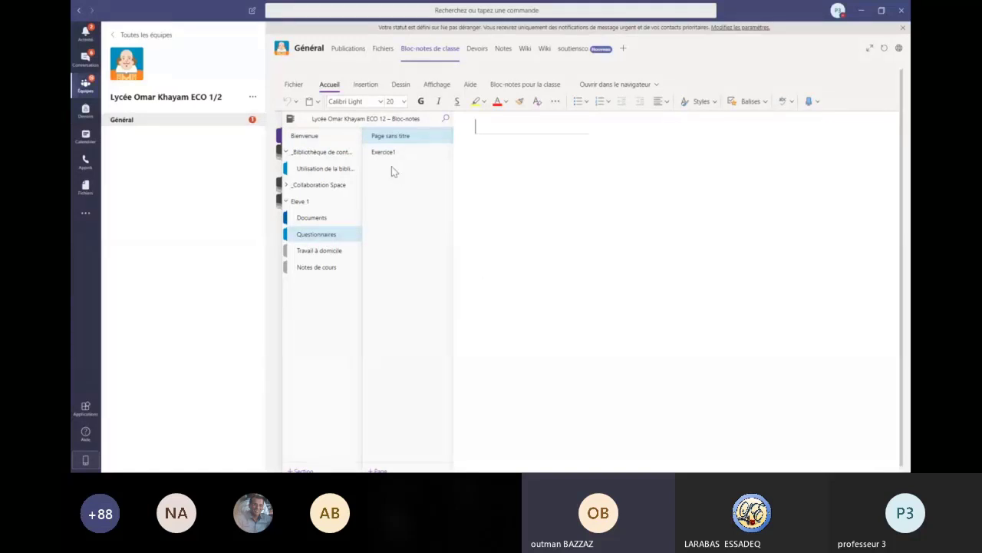
click(389, 154)
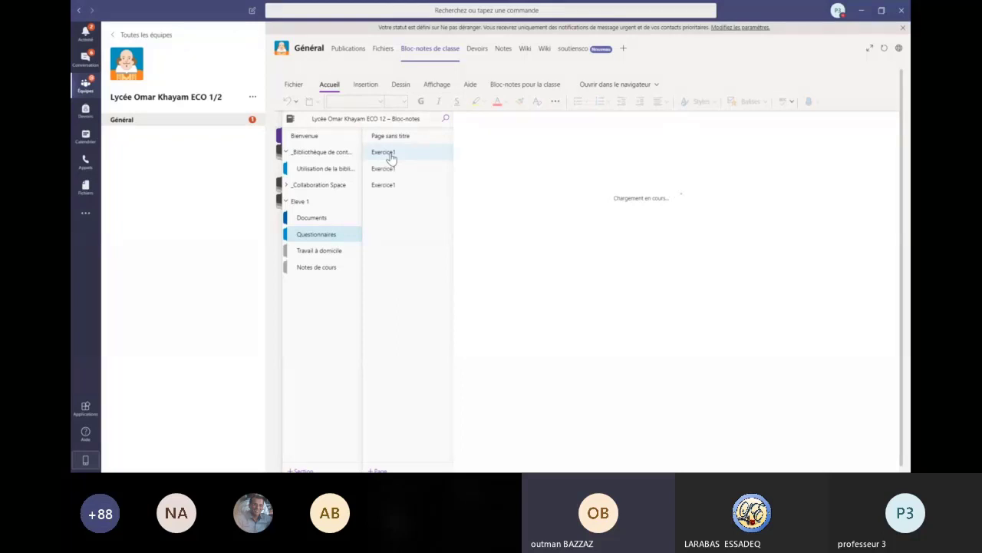
click(389, 185)
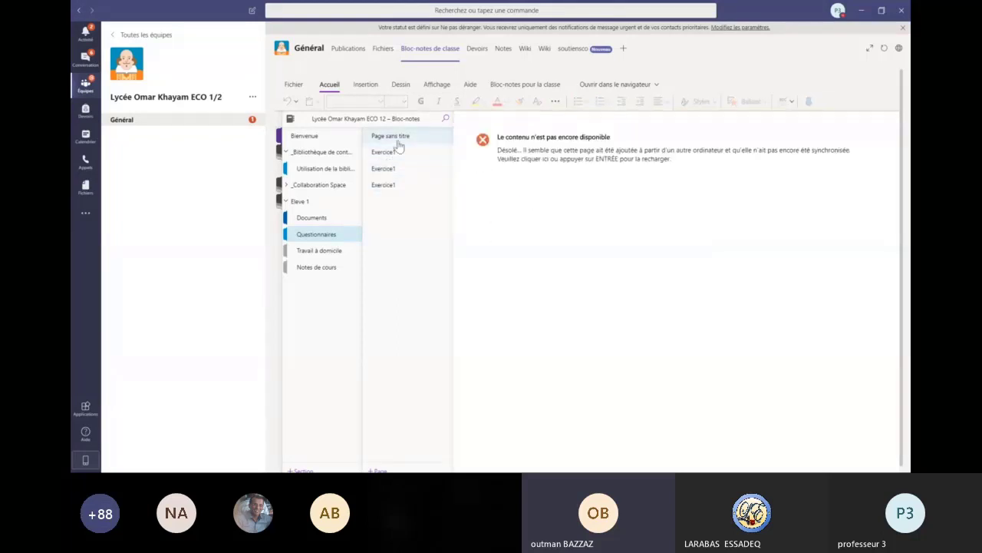
click(397, 152)
click(397, 168)
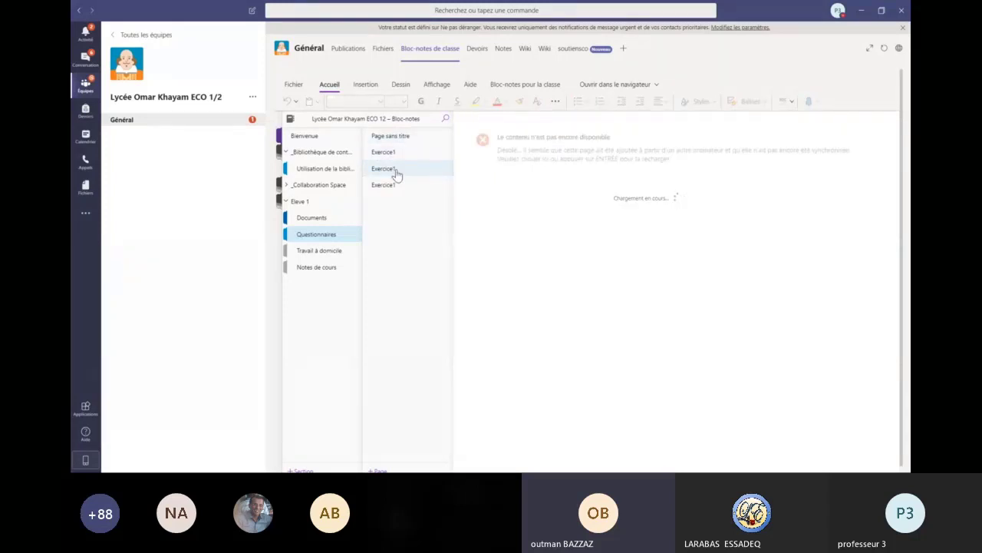
click(399, 185)
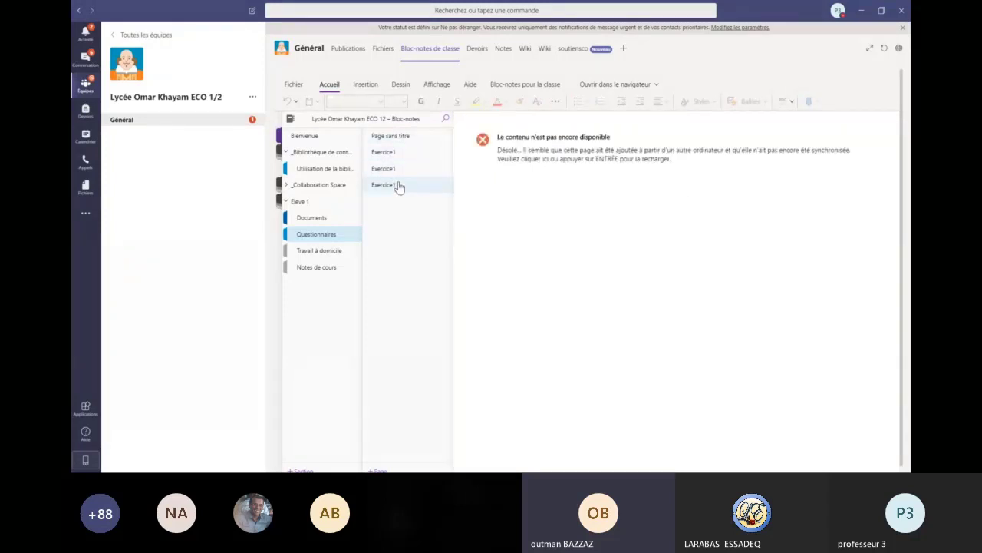
click(394, 153)
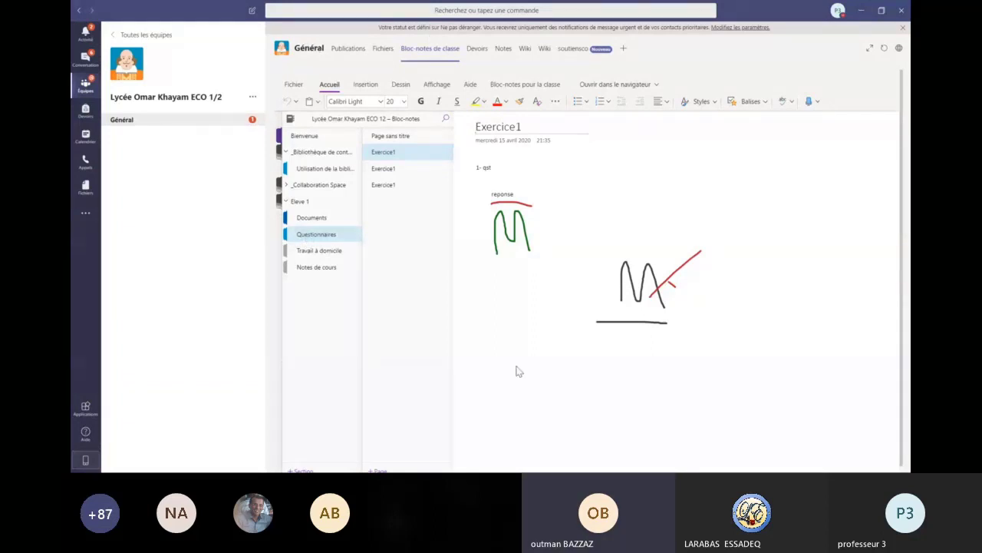
Add the line "sdjhsqhdjghqsd" below "1- qst" on the Exercice1 page and draw a green freehand scribble above the black M.
click(367, 171)
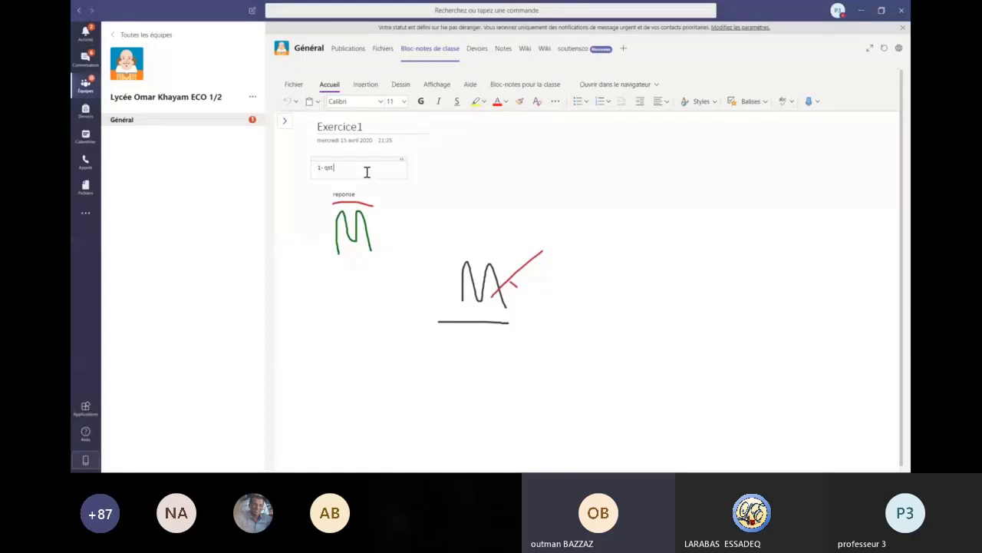
key(Return)
text(sdjhsqhdjghqsd)
click(401, 84)
click(342, 101)
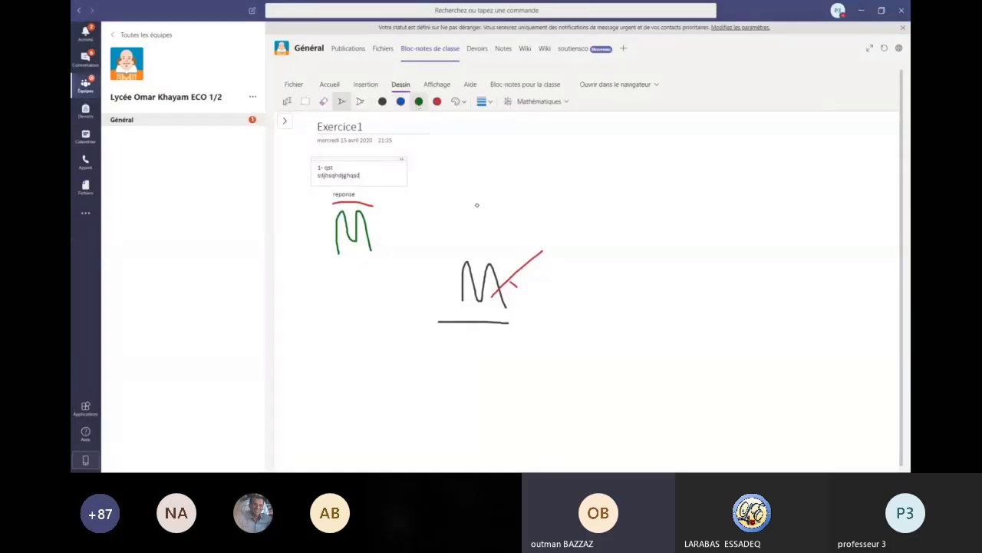
mouse_move(476, 228)
mouse_down()
mouse_move(510, 201)
mouse_move(585, 215)
mouse_up()
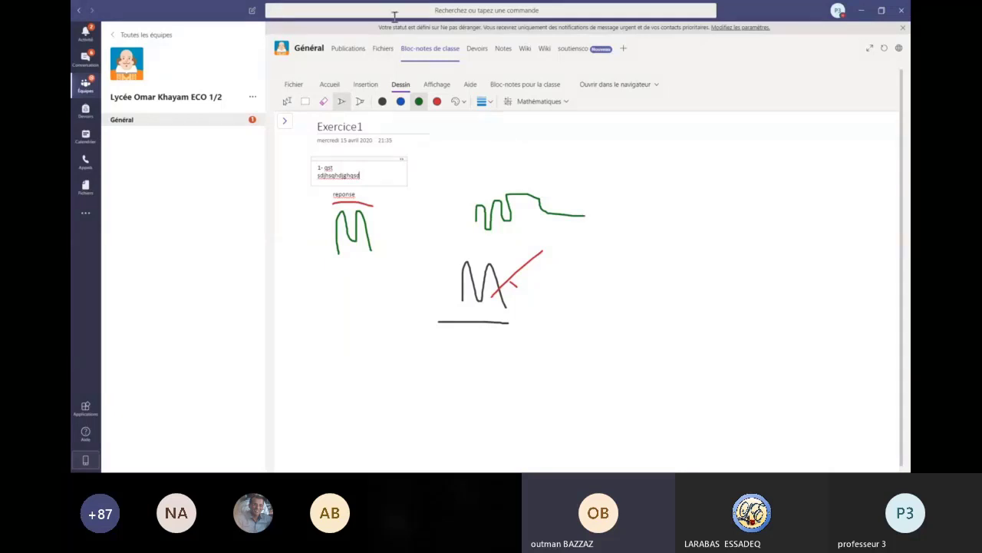
Return to the class team's assignments and display the list of additional Teams apps.
click(480, 59)
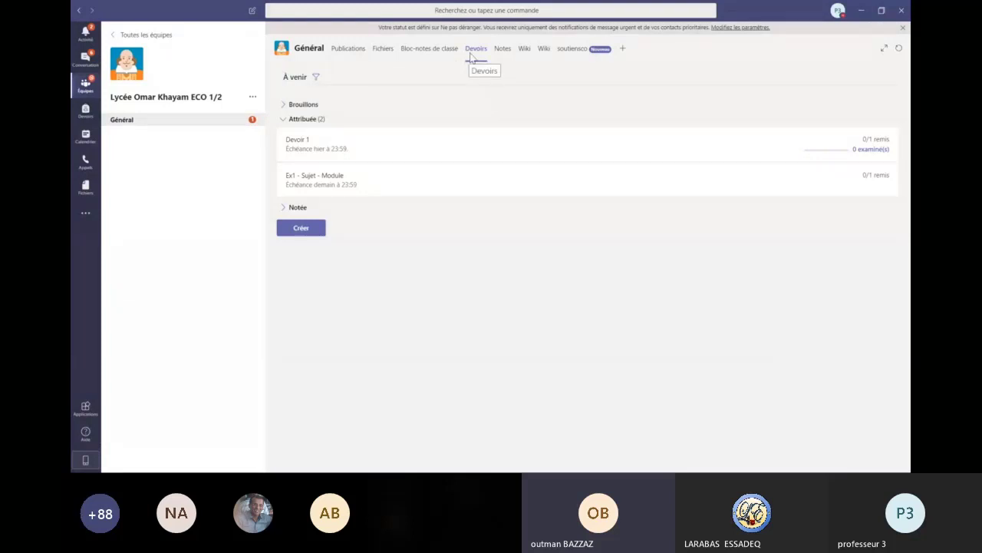
click(86, 218)
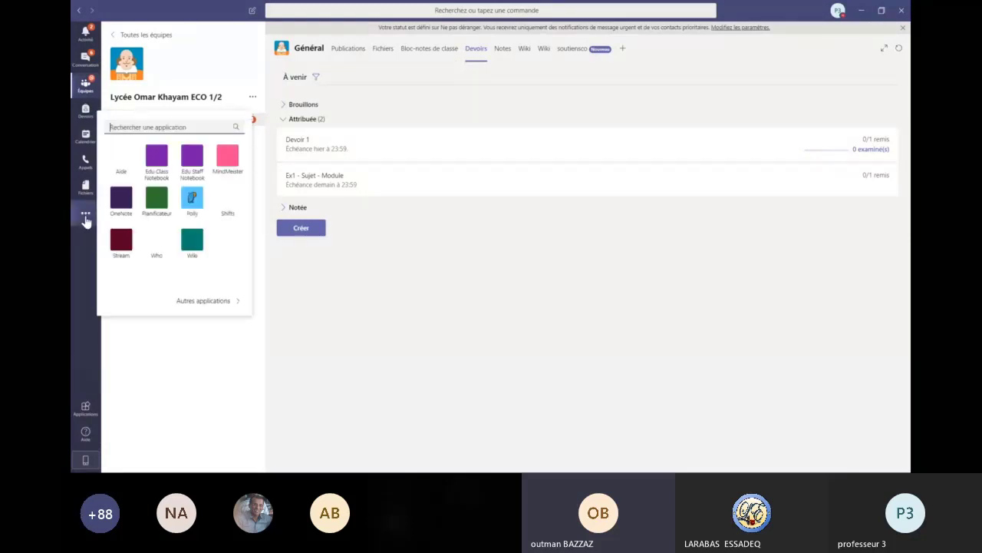